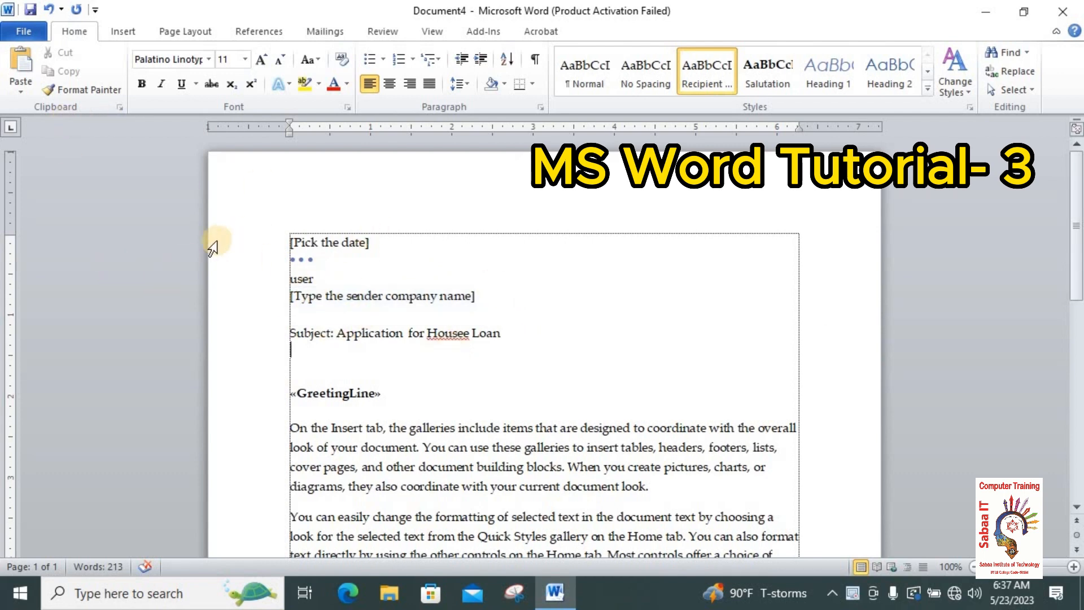
left_click(24, 32)
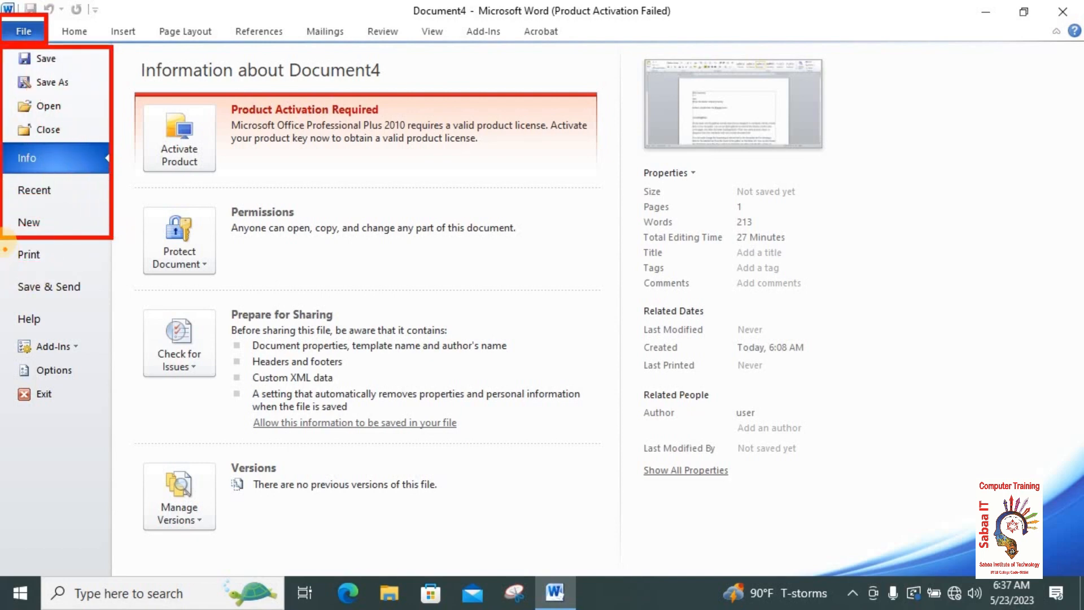
mouse_move(3, 247)
left_mouse_down()
mouse_move(17, 269)
mouse_move(73, 265)
left_mouse_up()
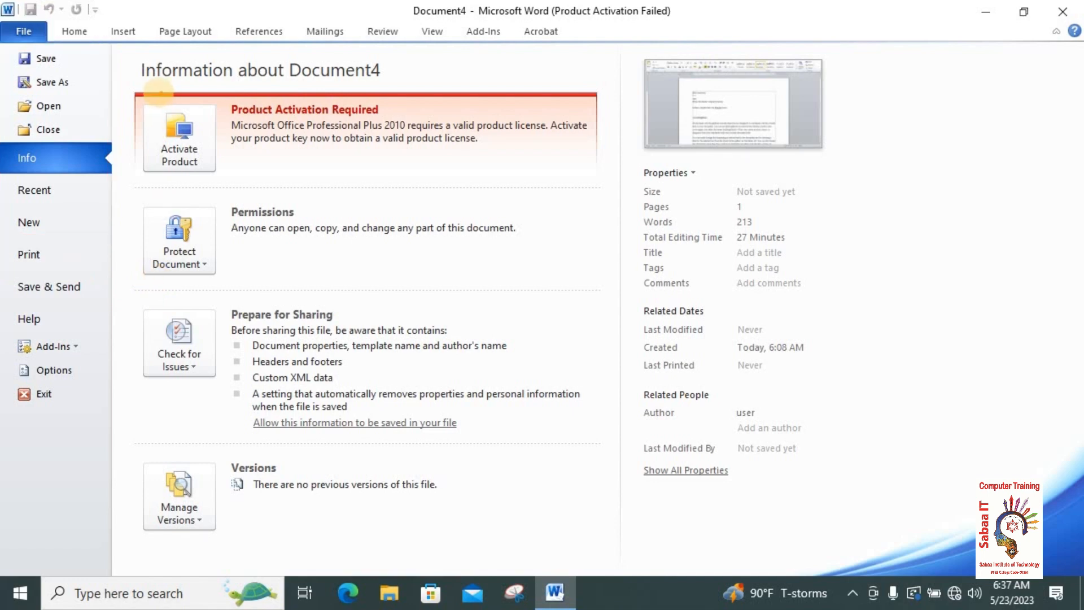
left_click(77, 38)
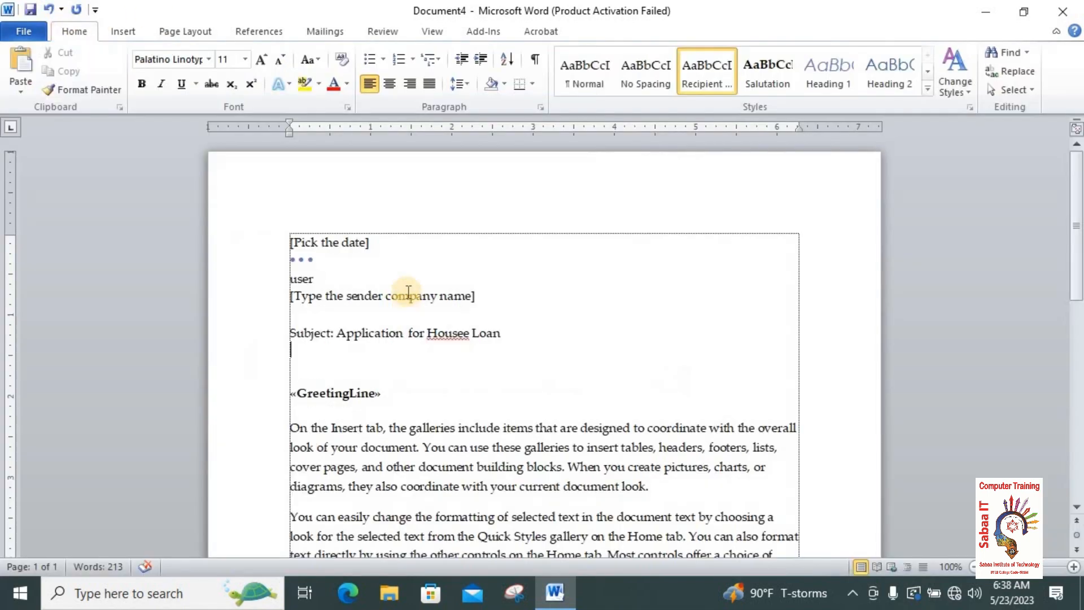
Step: Review the loan application letter from the date and subject lines through the body paragraphs to the closing and sender details
scroll(589, 346, "down", 3)
scroll(589, 345, "down", 3)
scroll(496, 358, "up", 6)
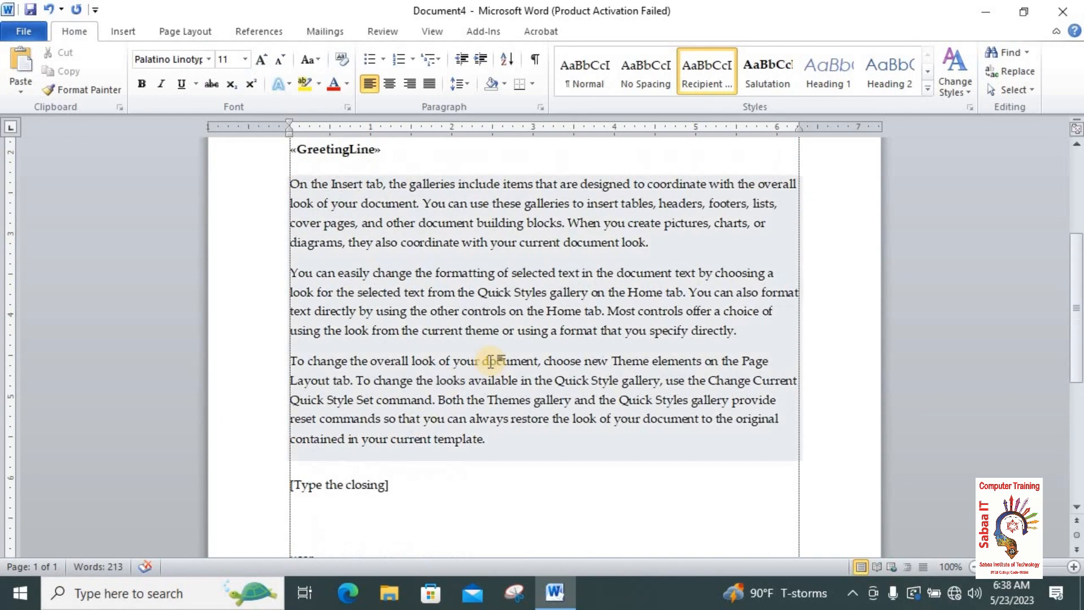
scroll(399, 205, "down", 1)
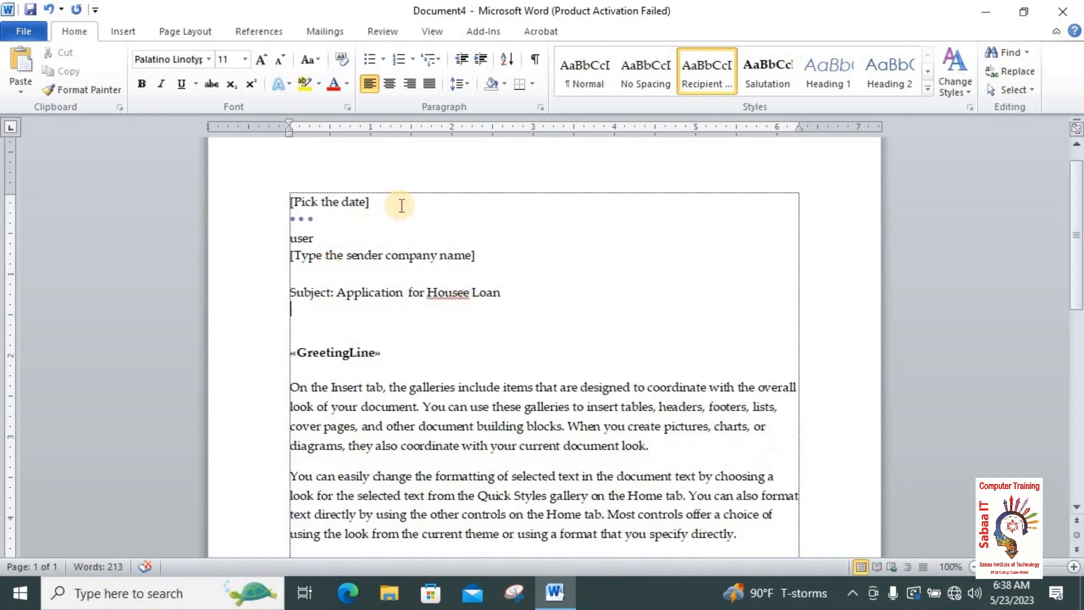
scroll(487, 268, "down", 8)
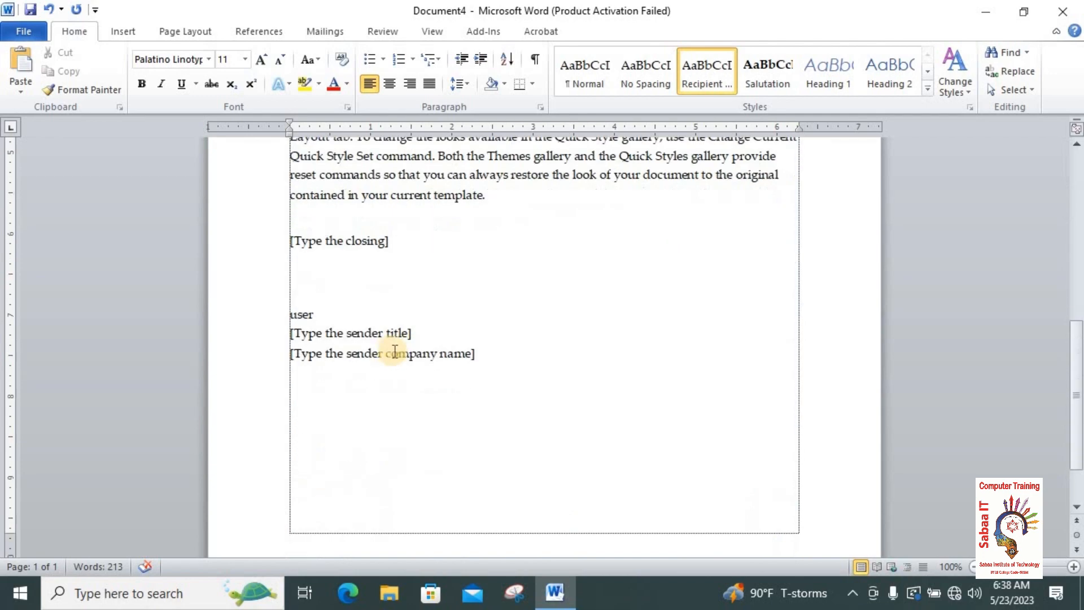
scroll(387, 353, "up", 4)
scroll(326, 269, "up", 4)
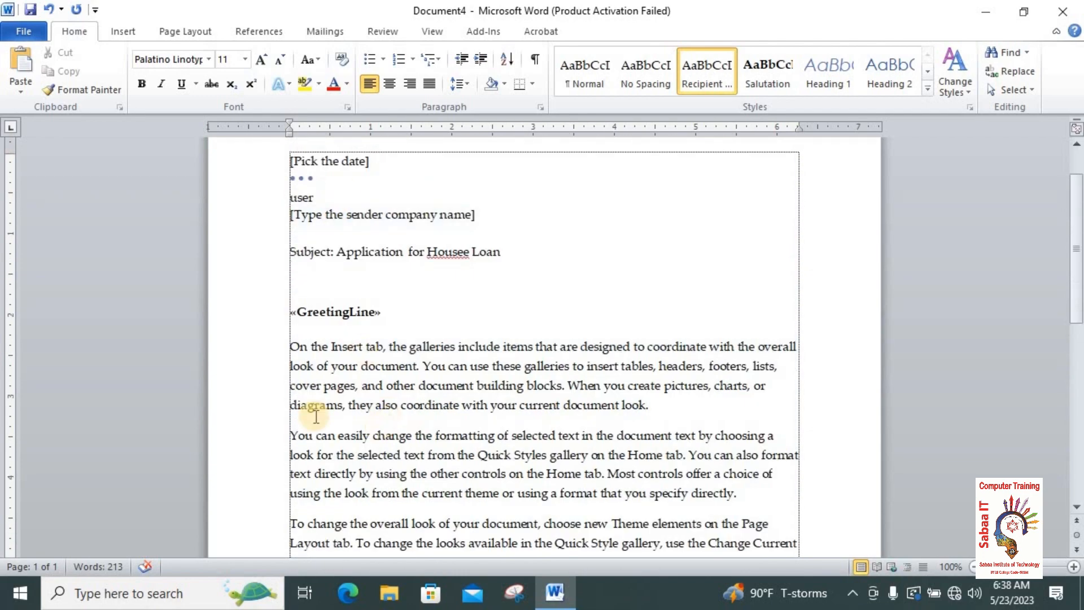
scroll(425, 299, "down", 2)
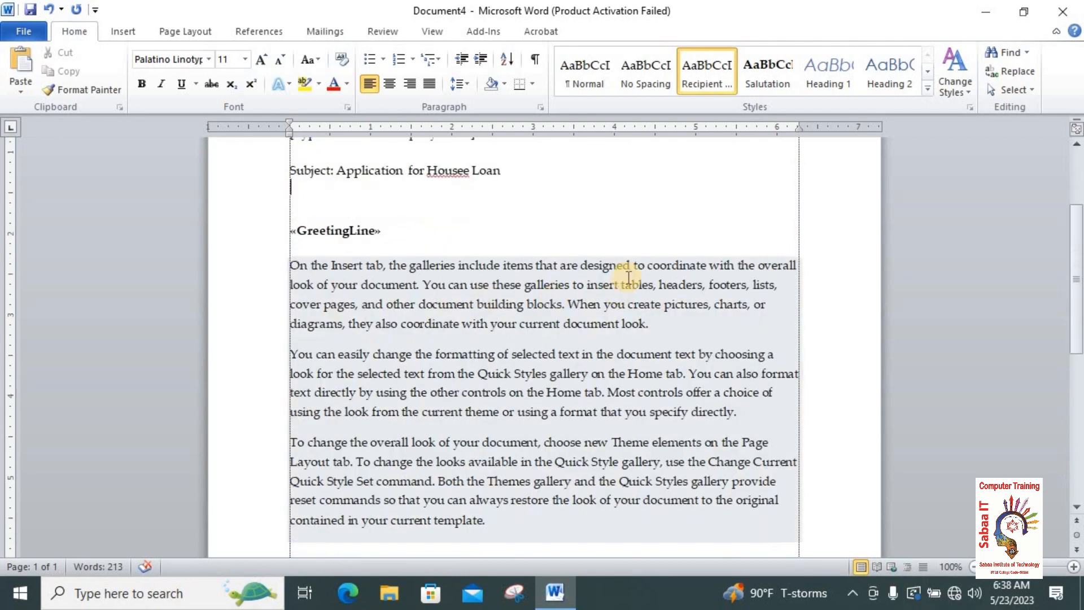
left_click(292, 192)
scroll(291, 192, "up", 3)
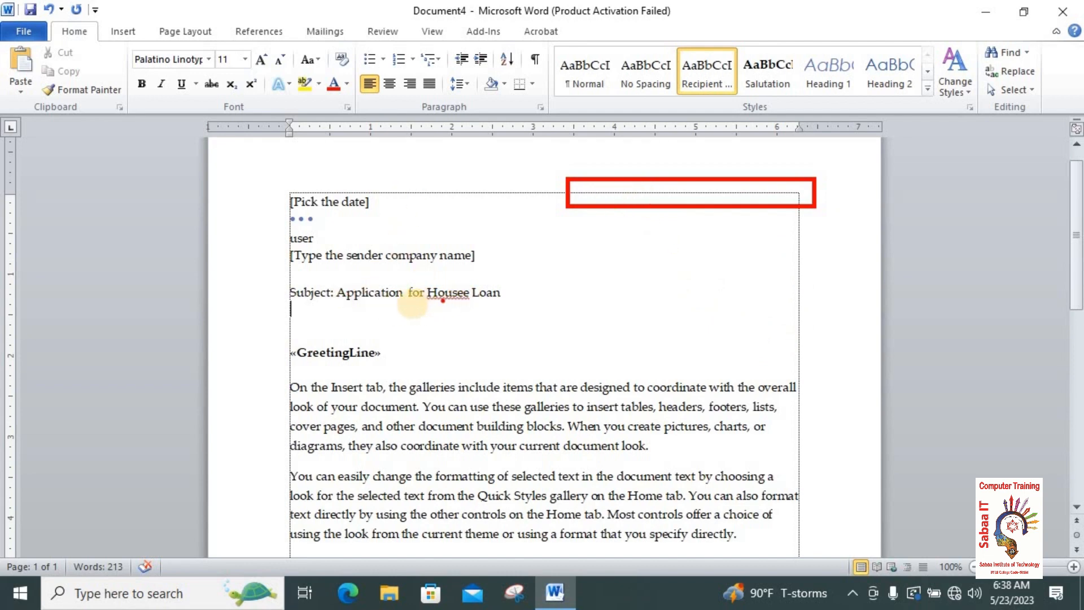
left_click_drag(414, 305, 515, 315)
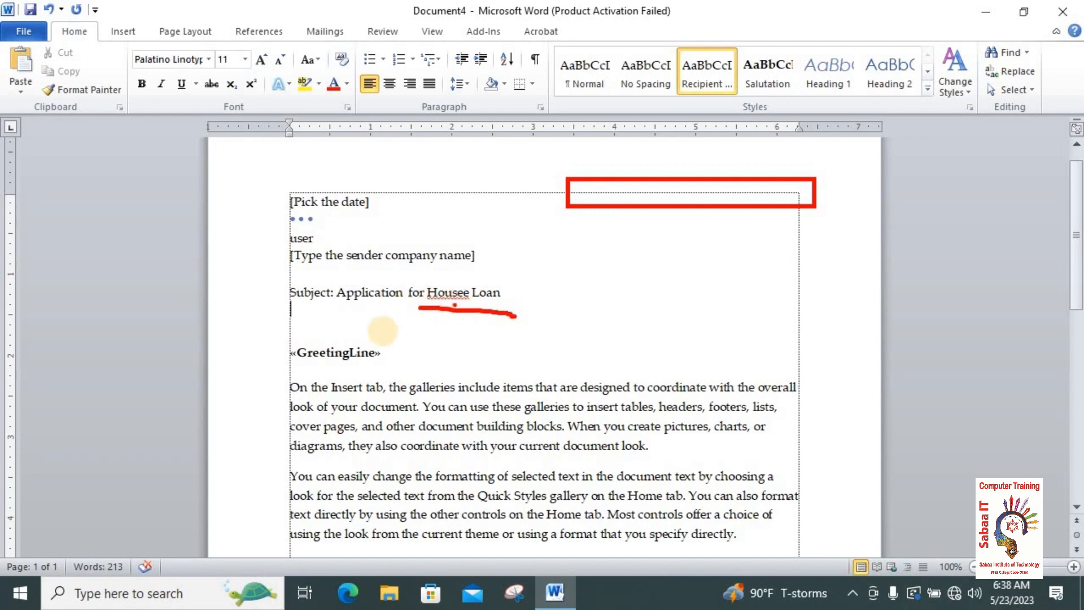
left_click(282, 219)
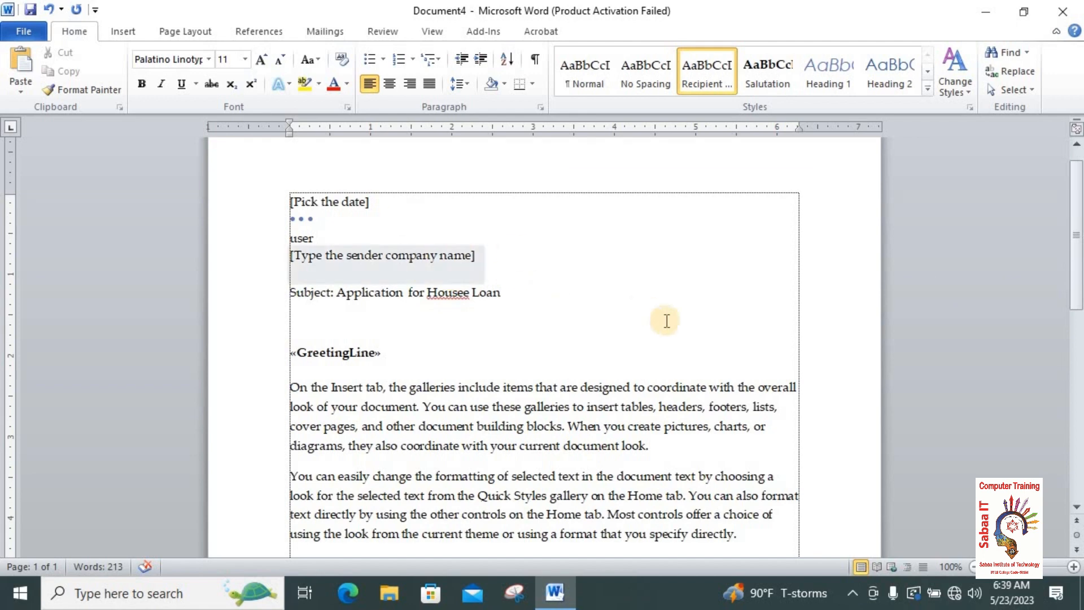
scroll(396, 277, "down", 5)
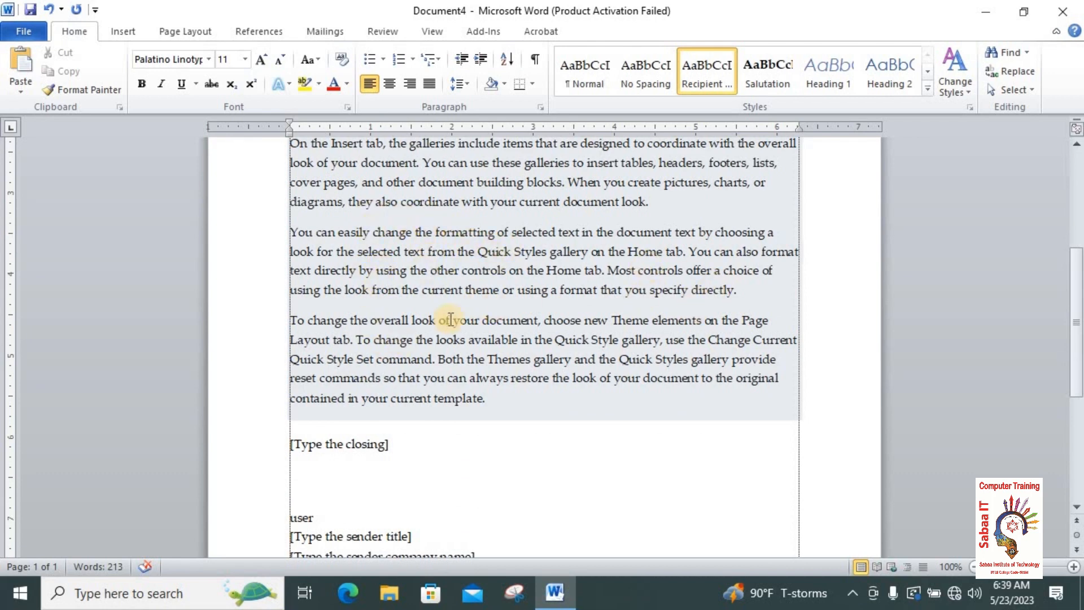
scroll(485, 292, "down", 2)
scroll(485, 305, "up", 6)
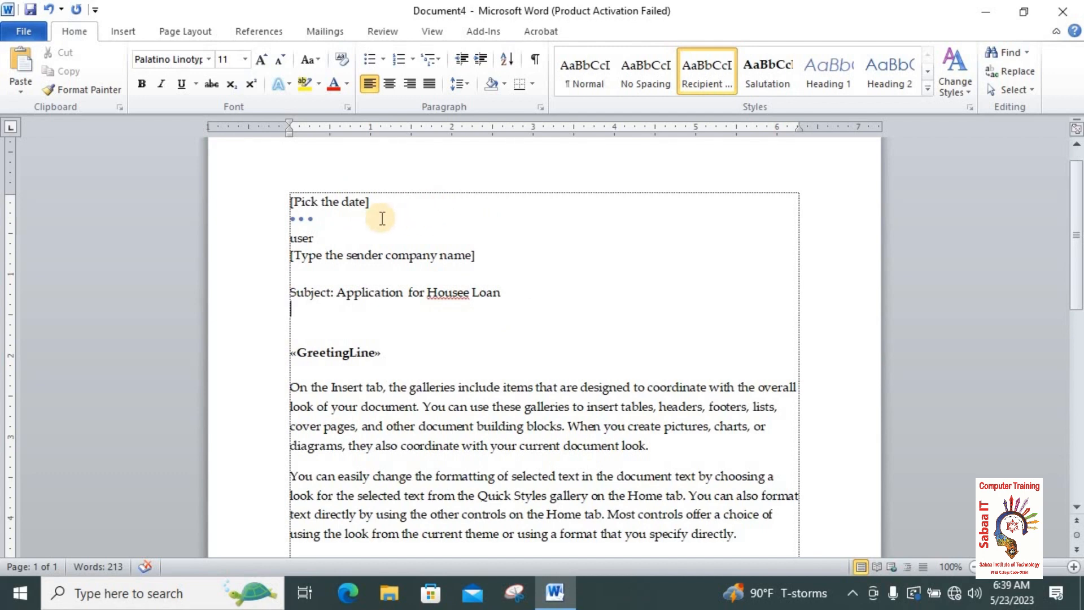
Step: Display the print settings and print preview for the loan application letter
key("ctrl+p")
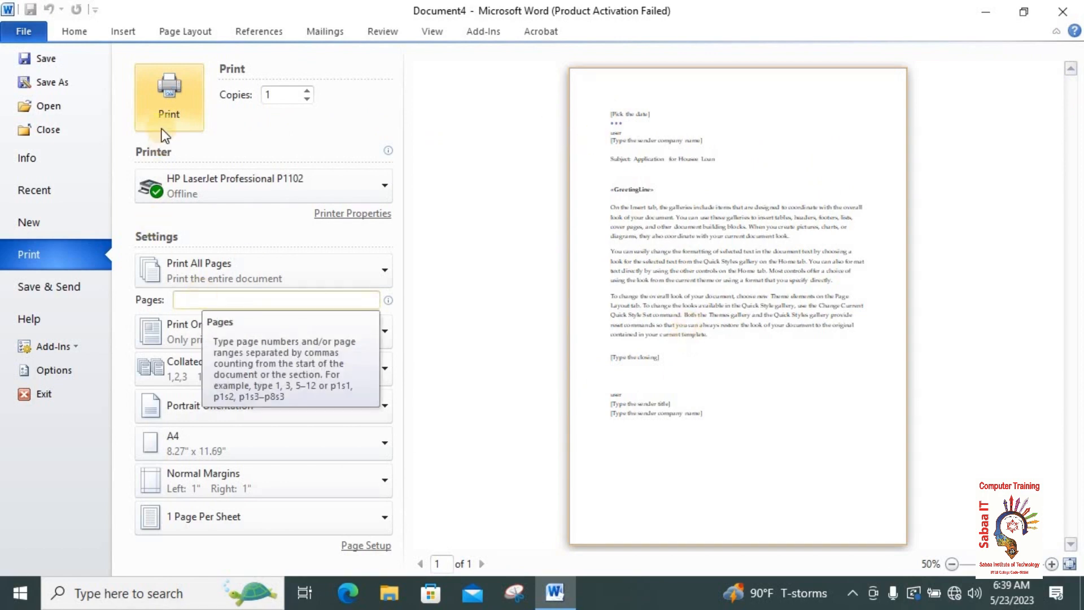
key("Escape")
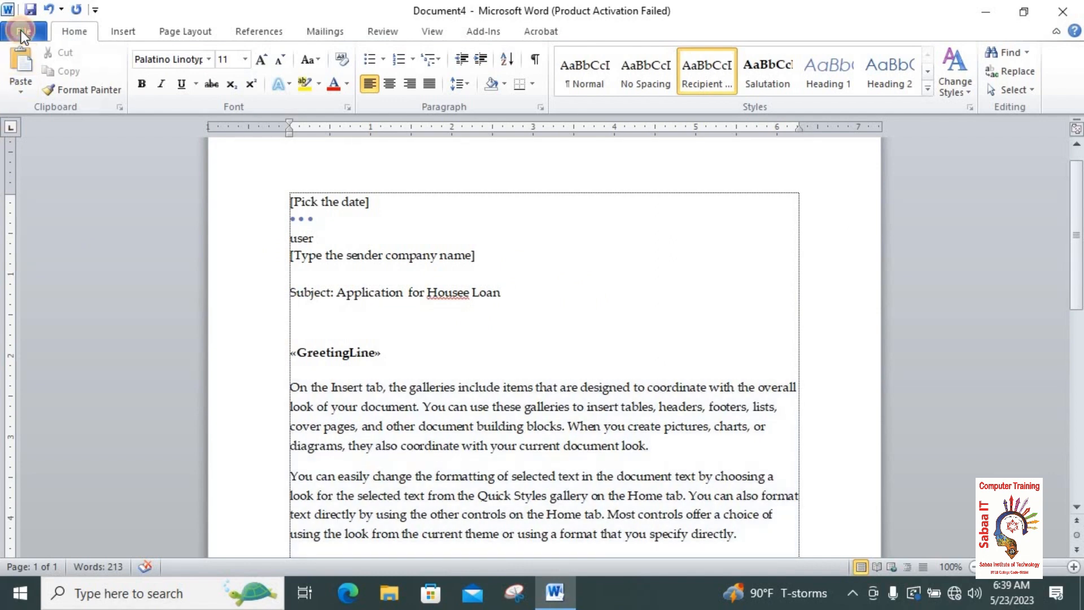
left_click(22, 29)
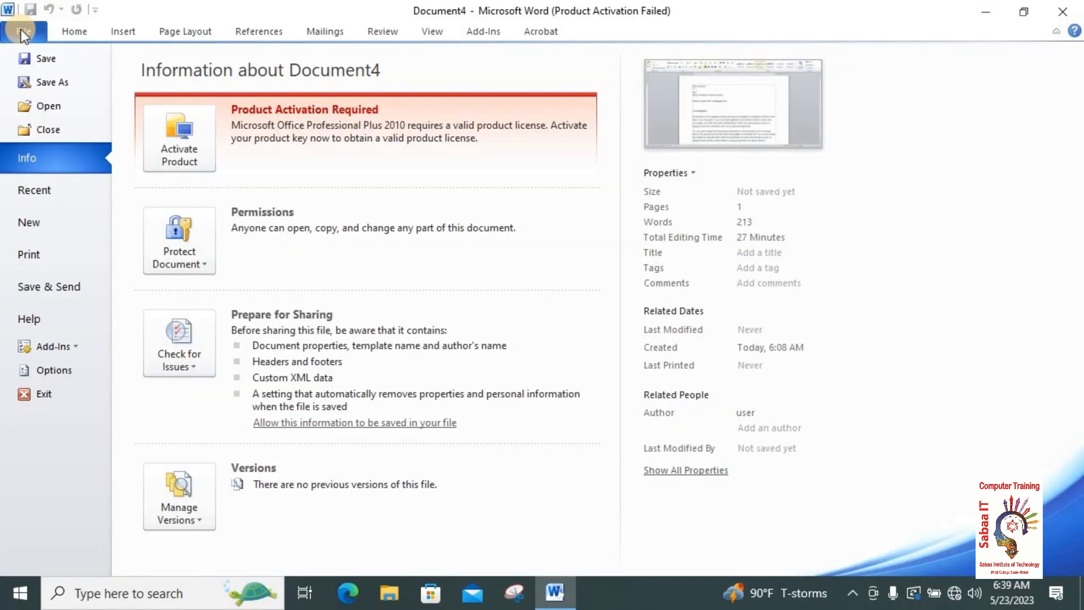
left_click(30, 255)
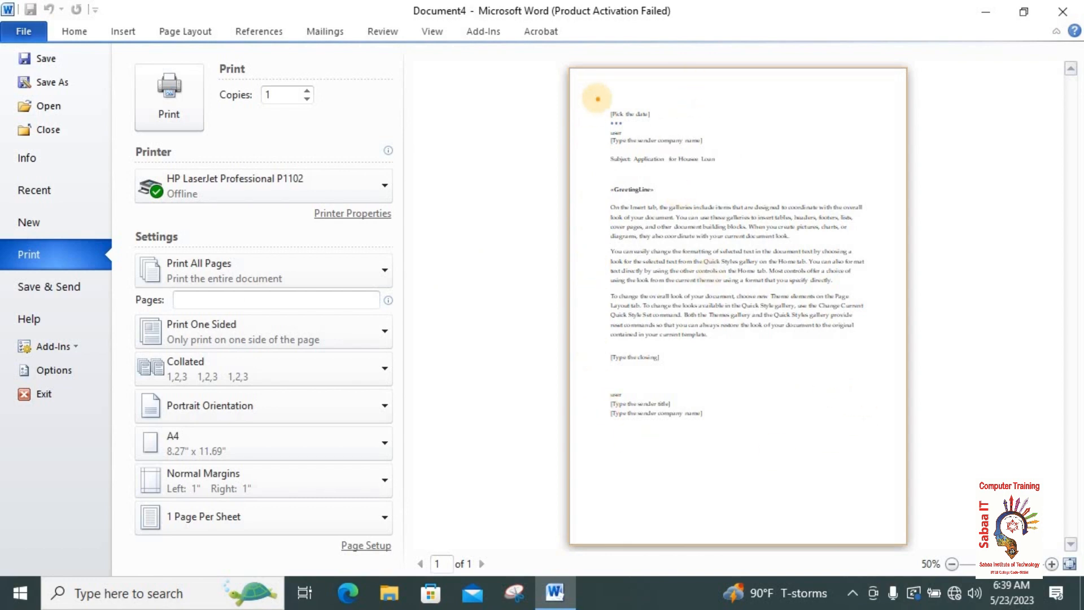
mouse_move(597, 99)
left_mouse_down()
mouse_move(675, 339)
mouse_move(858, 501)
mouse_move(890, 496)
left_mouse_up()
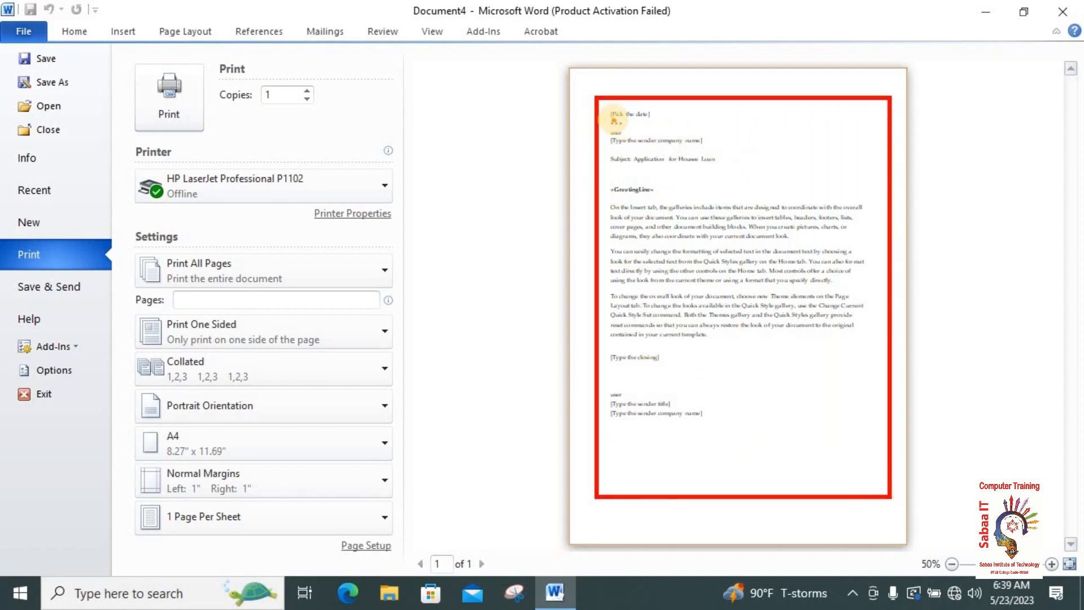
key("ctrl+z")
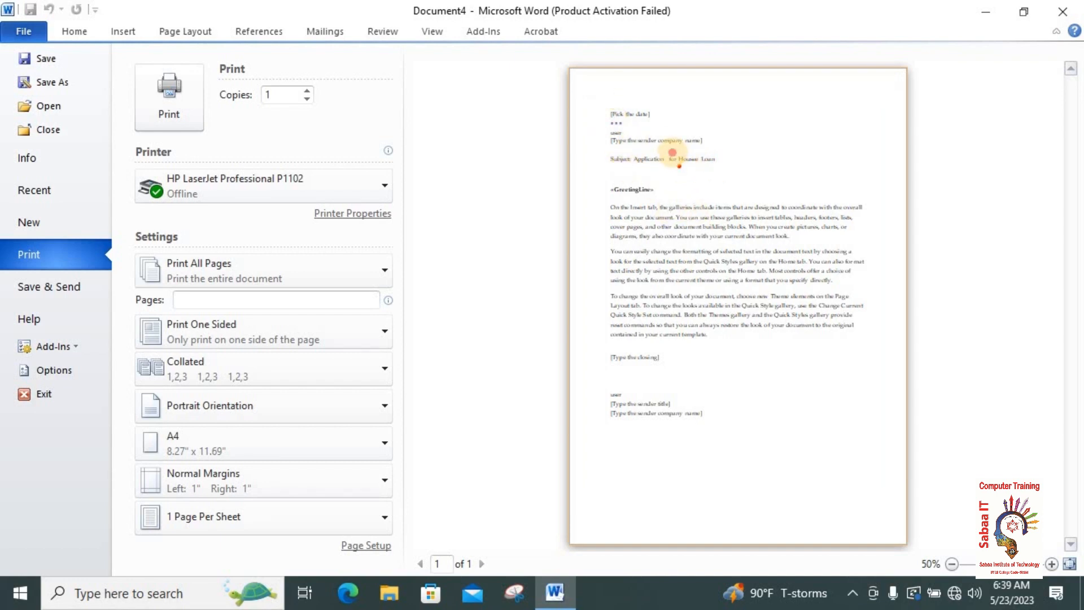
left_click_drag(672, 152, 698, 173)
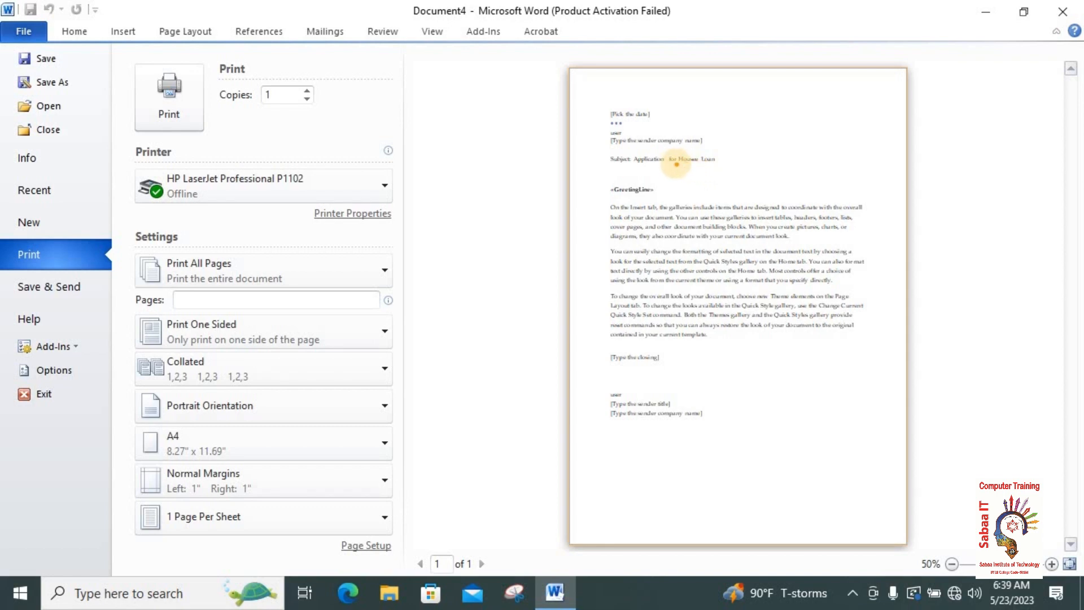
left_click_drag(676, 164, 721, 171)
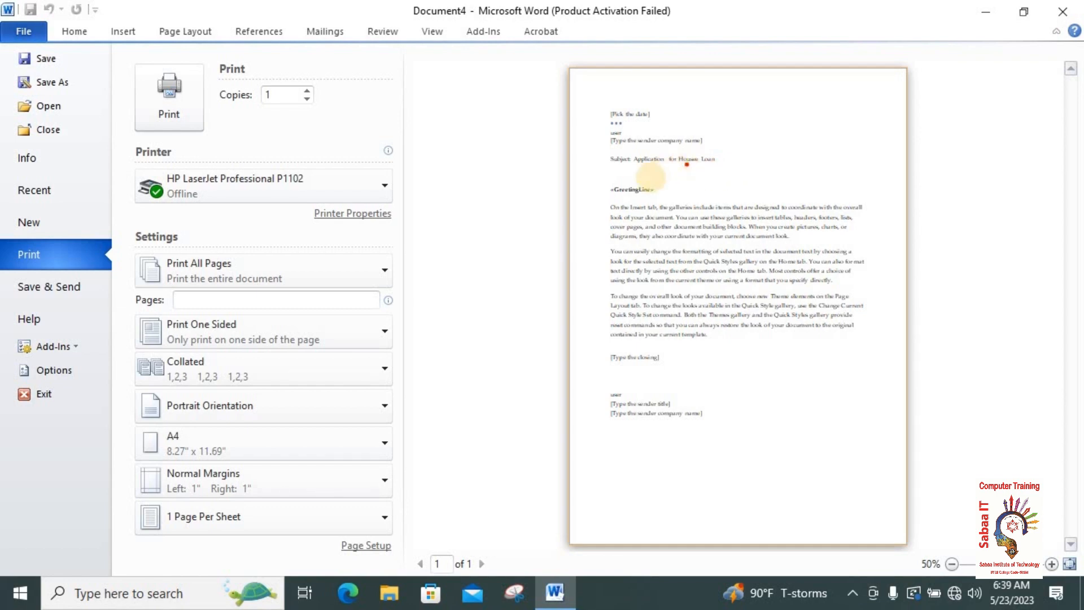
left_click(680, 226)
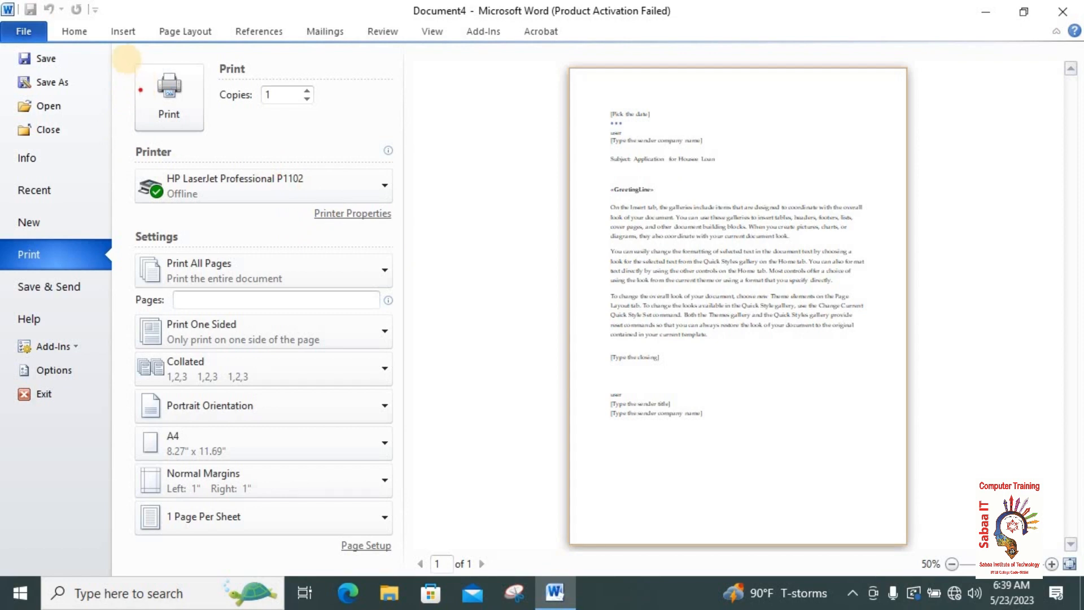
mouse_move(125, 58)
left_mouse_down()
mouse_move(171, 138)
mouse_move(213, 143)
left_mouse_up()
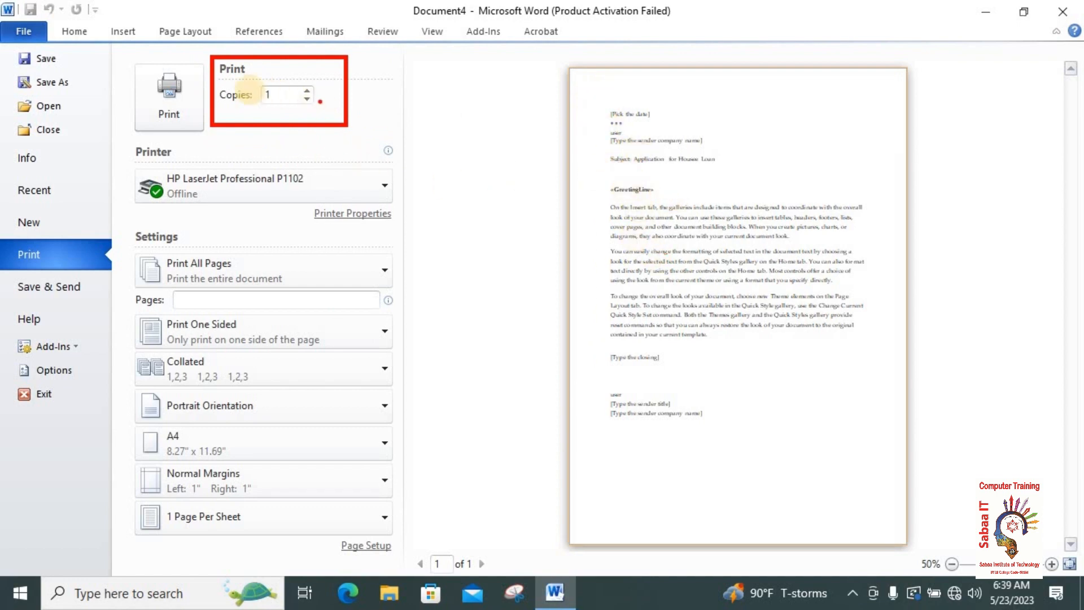
left_click_drag(258, 78, 284, 110)
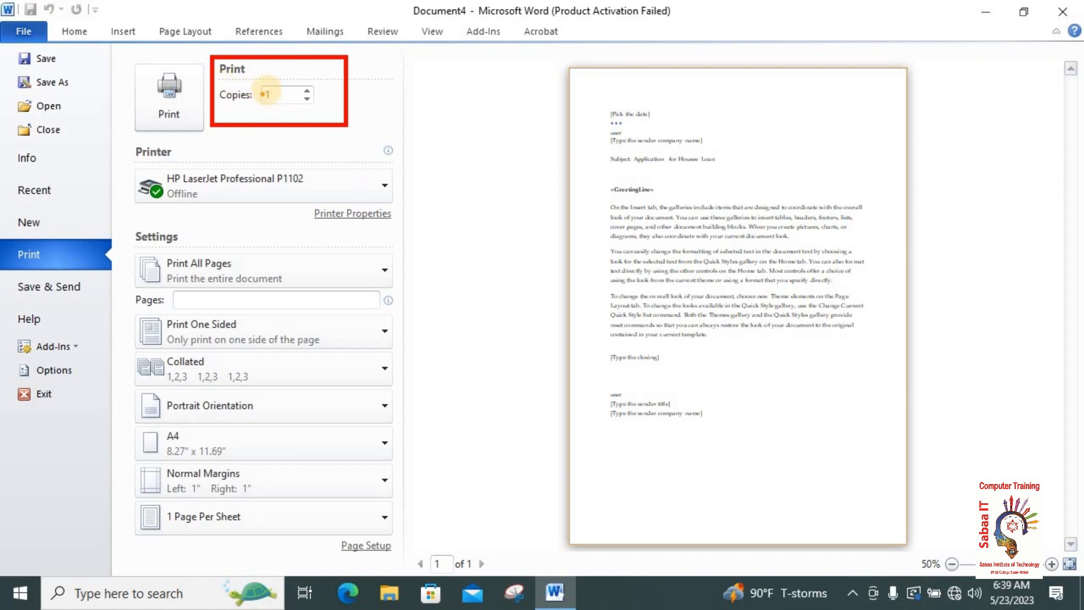
mouse_move(266, 93)
left_mouse_down()
mouse_move(280, 98)
mouse_move(270, 113)
mouse_move(294, 116)
left_mouse_up()
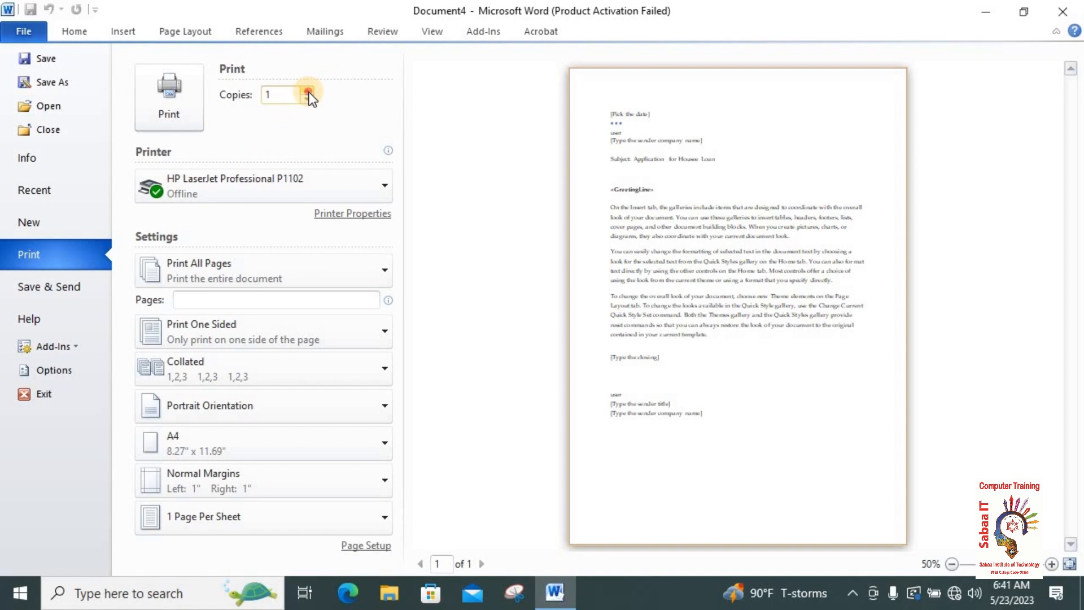
Step: Try 3 and 2 as the number of copies for the print job, and finally set it to 1
left_click(308, 92)
left_click(308, 92)
left_click(308, 92)
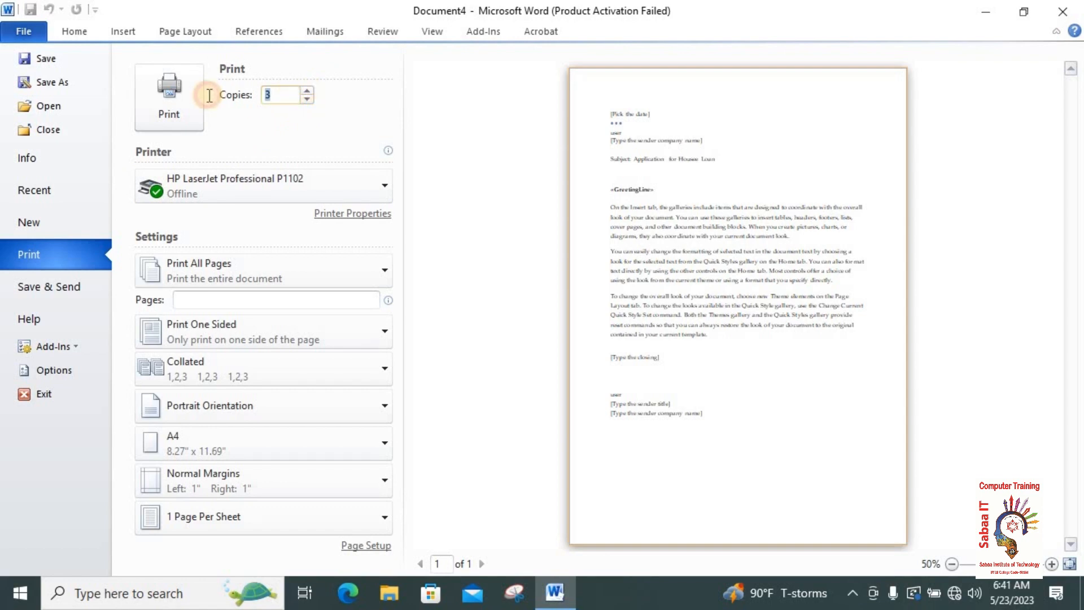
key("Down")
type("2")
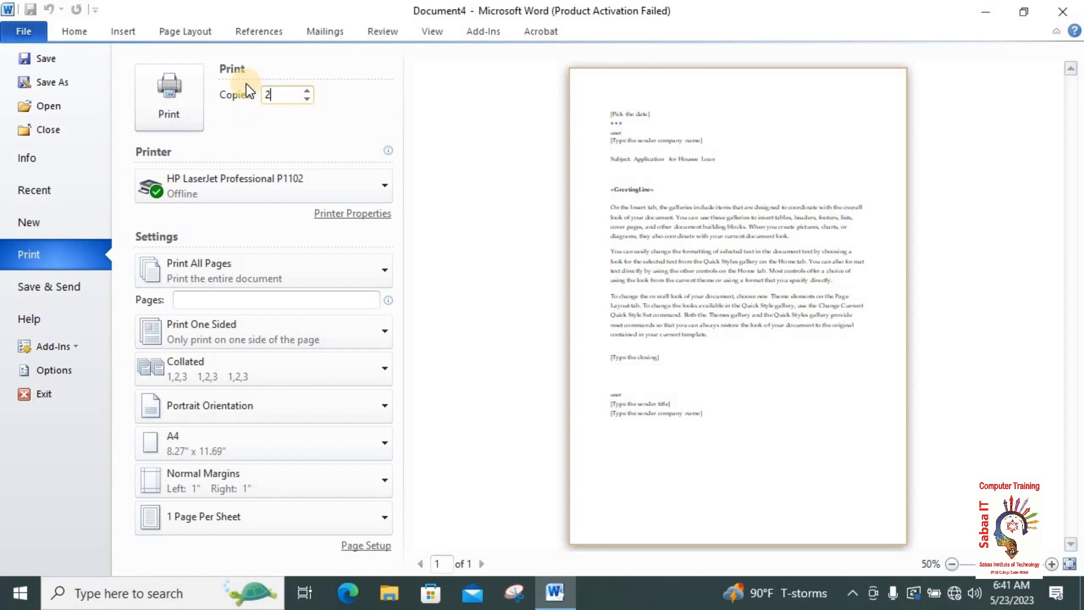
key("BackSpace")
type("1")
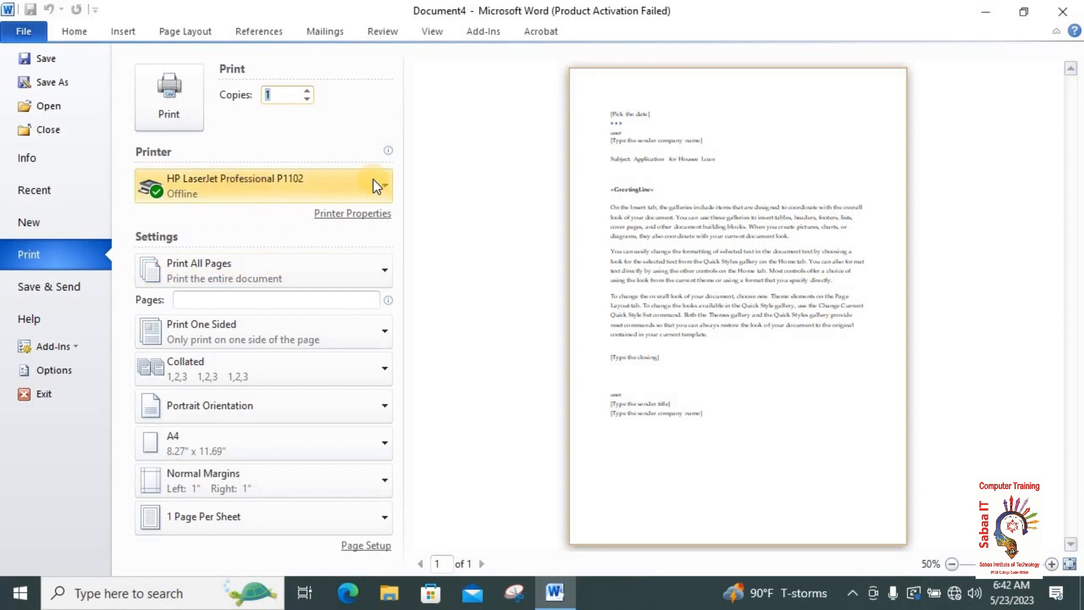
Step: Choose the HP LaserJet Professional P1102 from the available printers for this print job
mouse_move(364, 182)
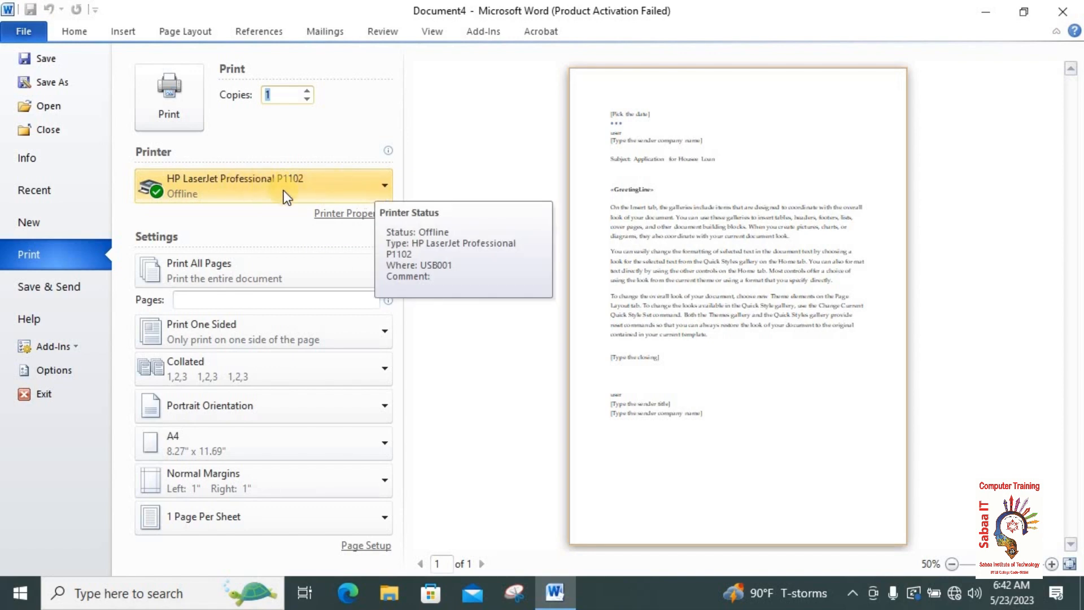
left_click(385, 185)
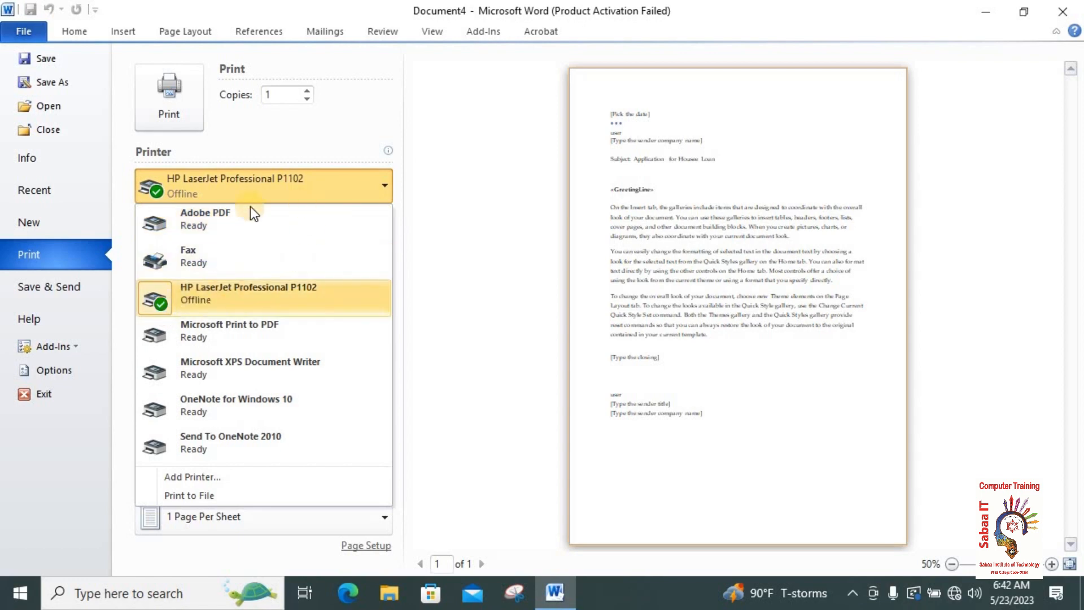
left_click(199, 289)
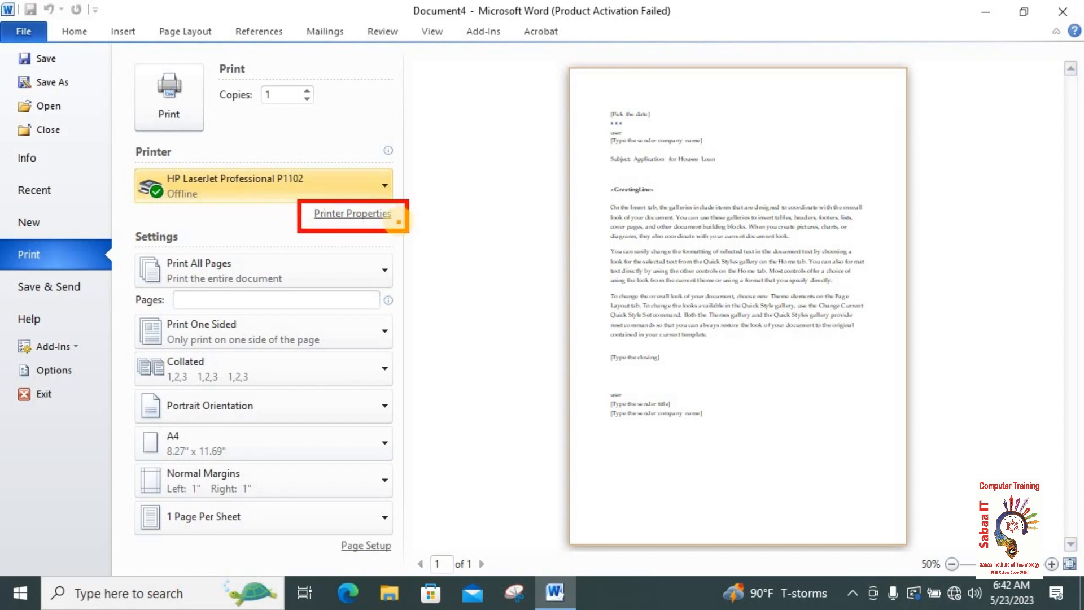
Step: Open the selected printer's properties and examine the Paper/Quality, Effects, Finishing, Services and Advanced settings
left_click(351, 215)
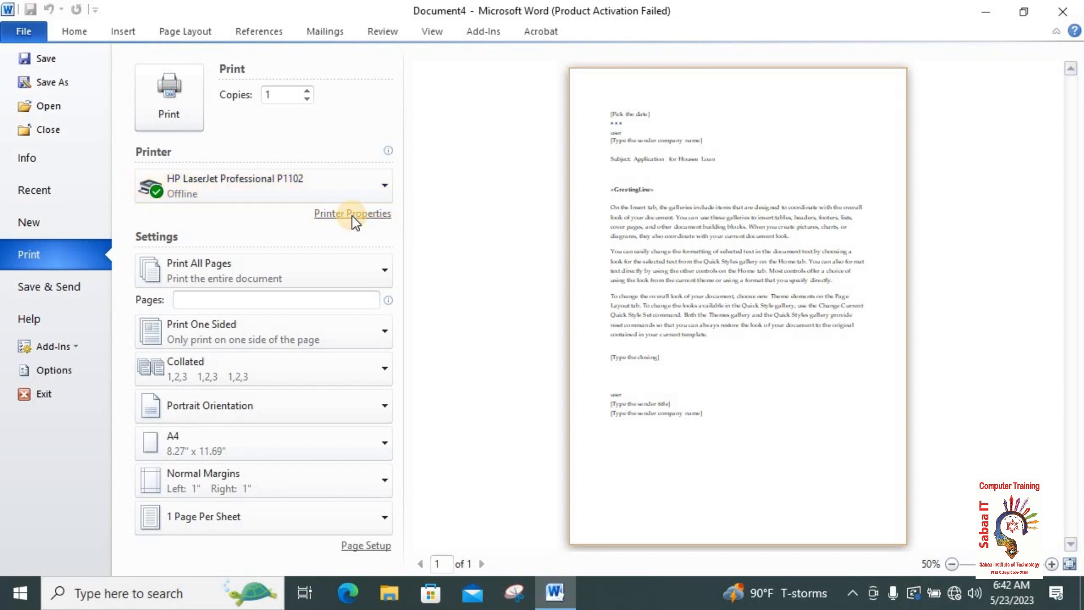
left_click_drag(333, 39, 562, 50)
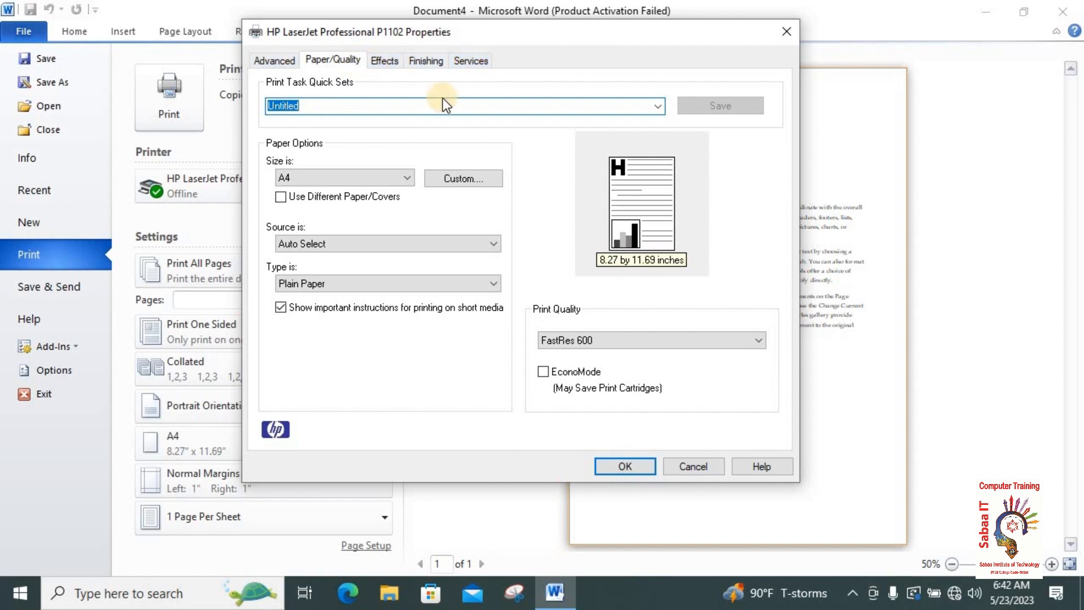
left_click(282, 56)
left_click(335, 61)
left_click(401, 59)
left_click(438, 58)
left_click(472, 59)
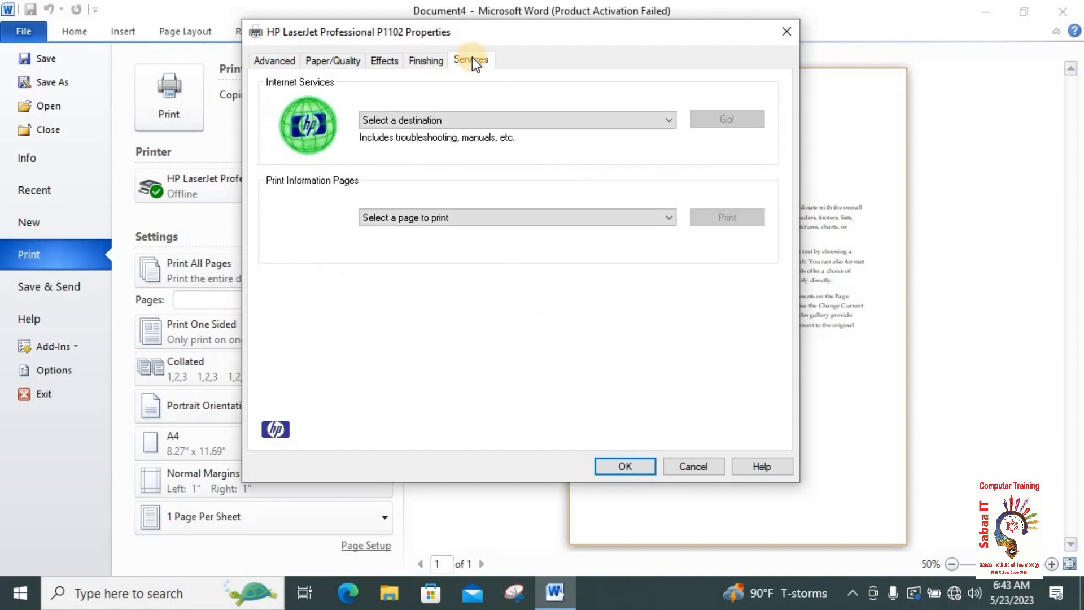
left_click(285, 60)
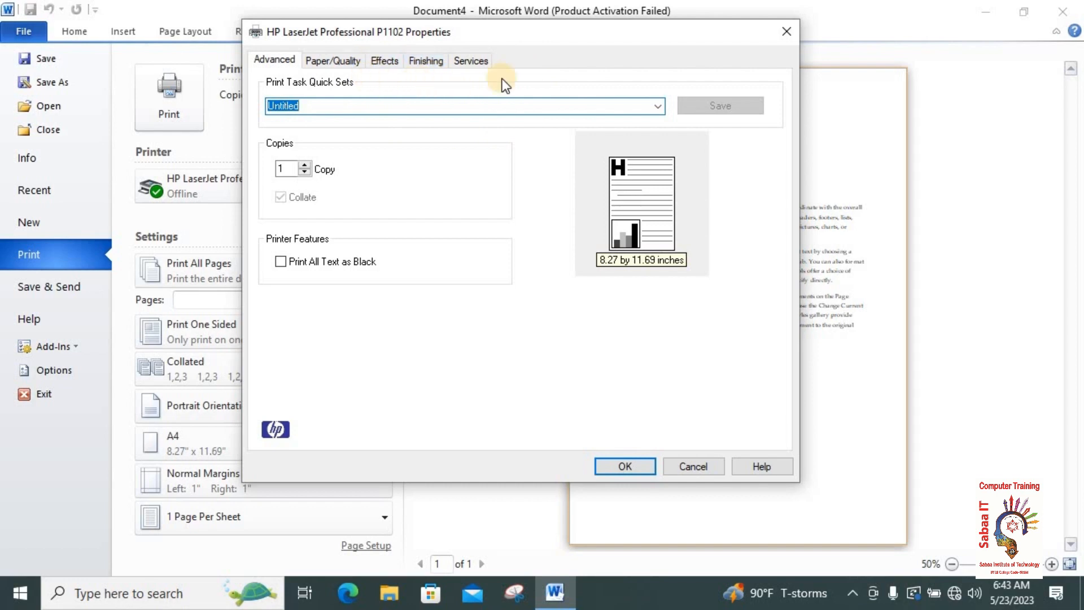
Step: Choose A4 as the paper size in the printer's Paper/Quality settings and view the custom paper size options
left_click(343, 58)
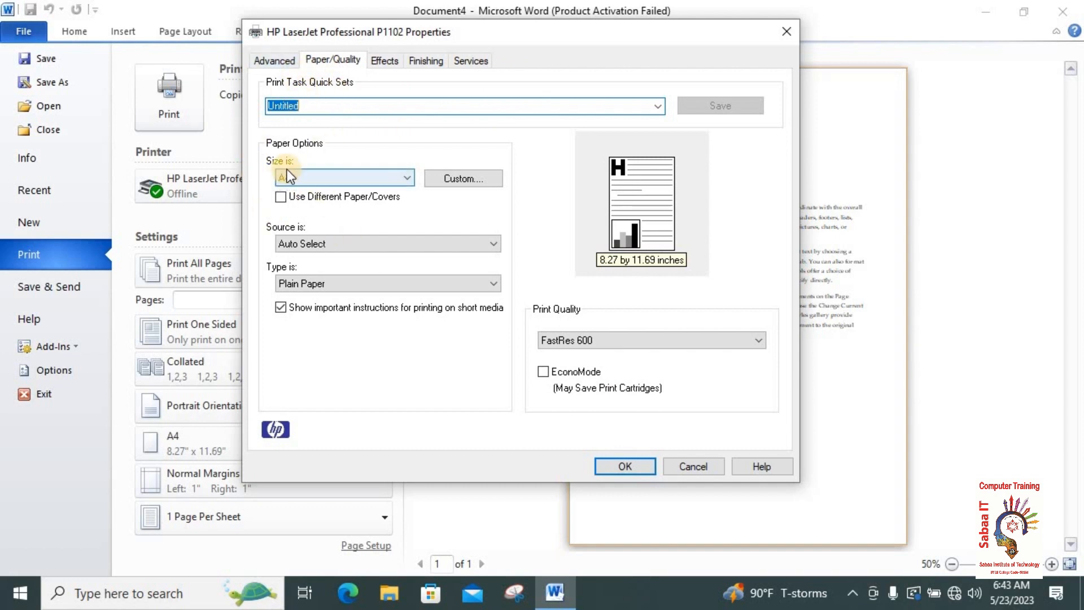
left_click(405, 179)
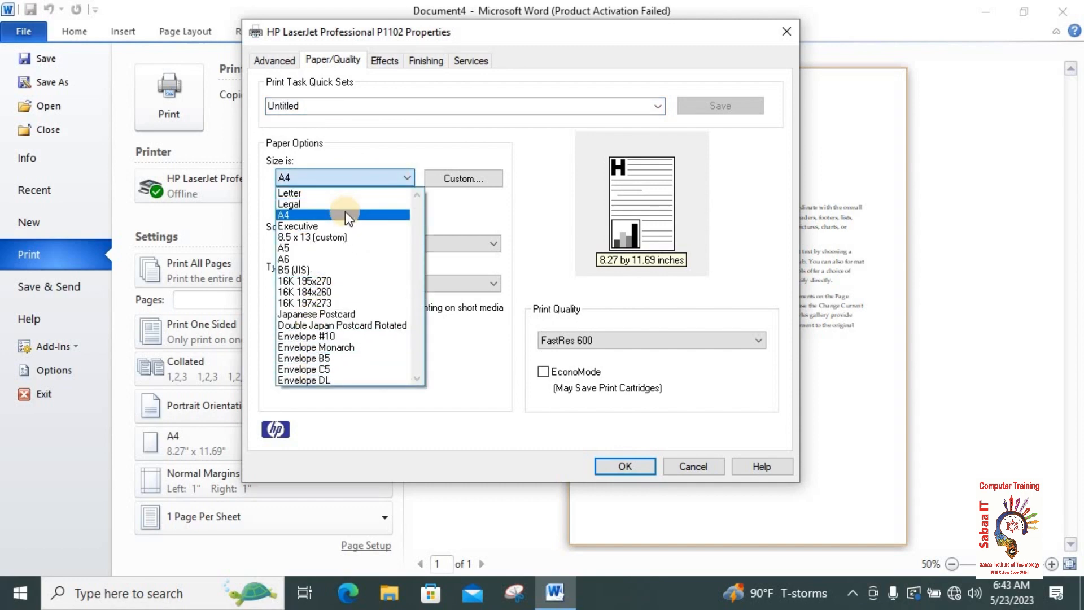
left_click(307, 215)
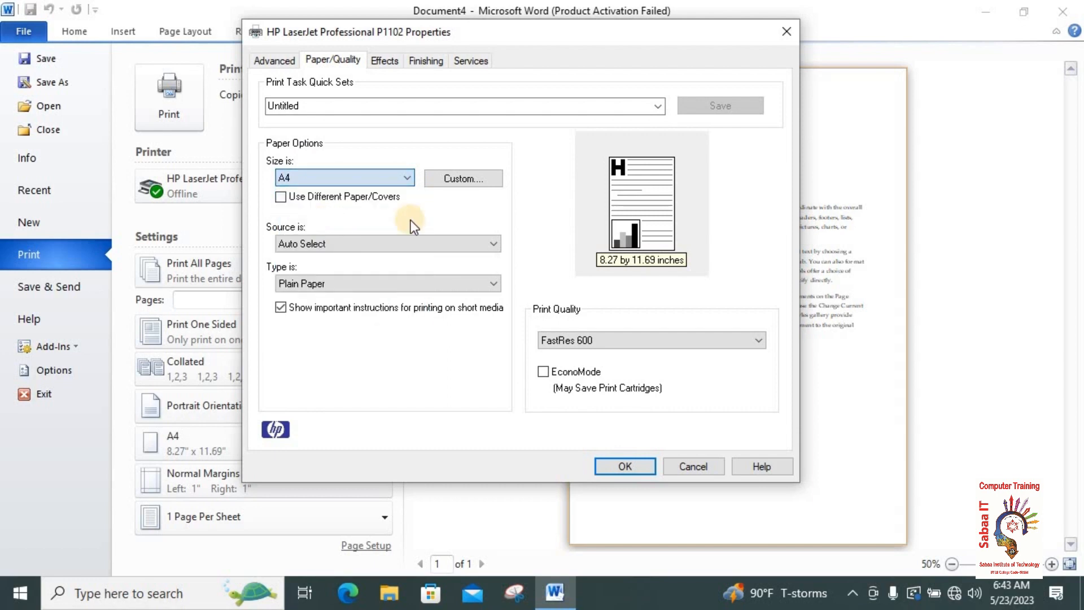
left_click(461, 178)
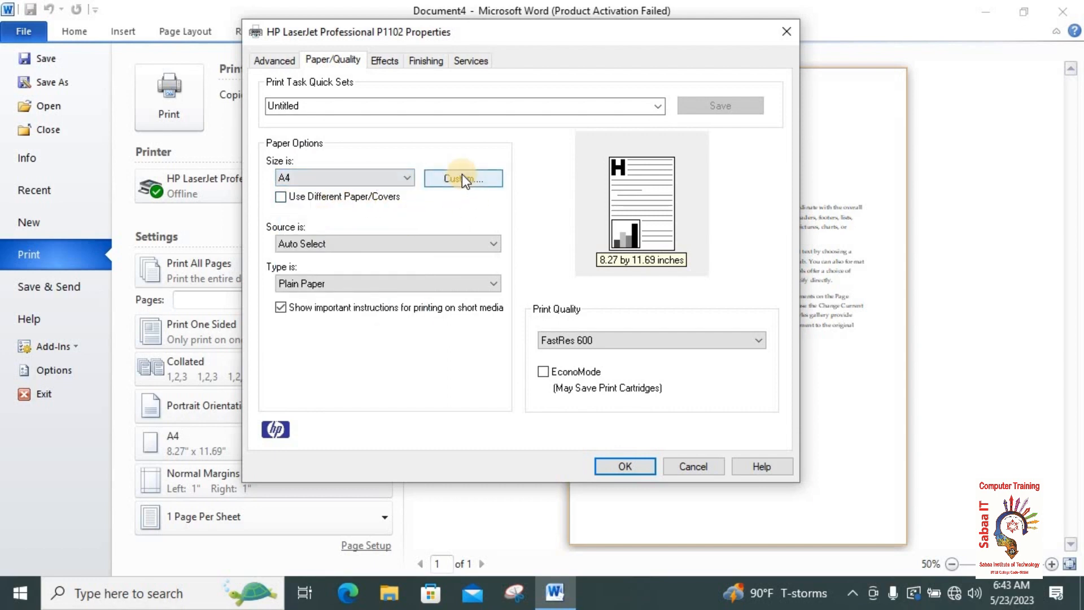
left_click(465, 177)
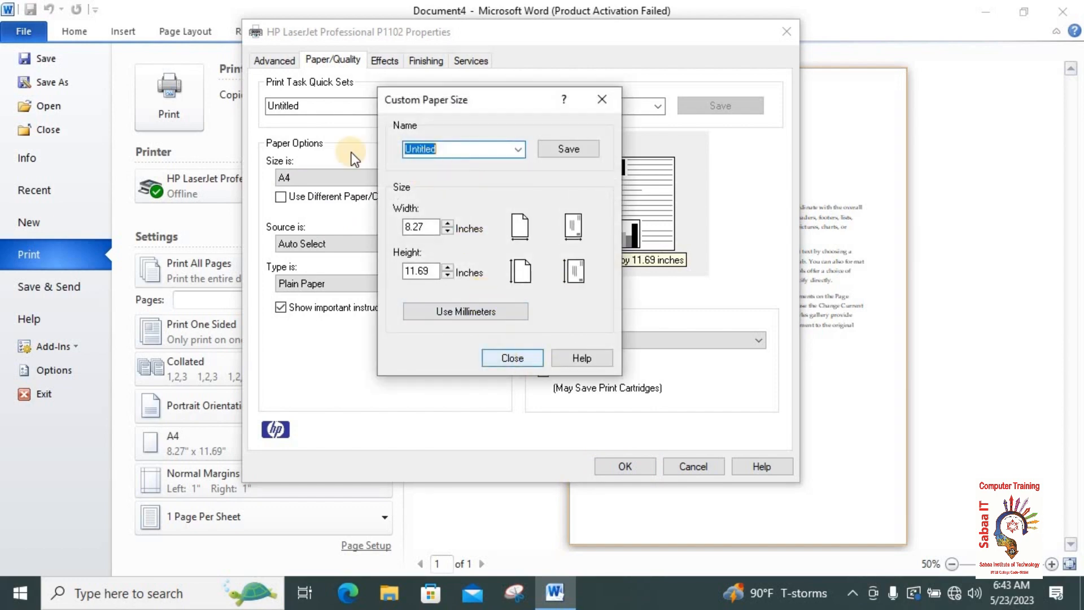
left_click(509, 360)
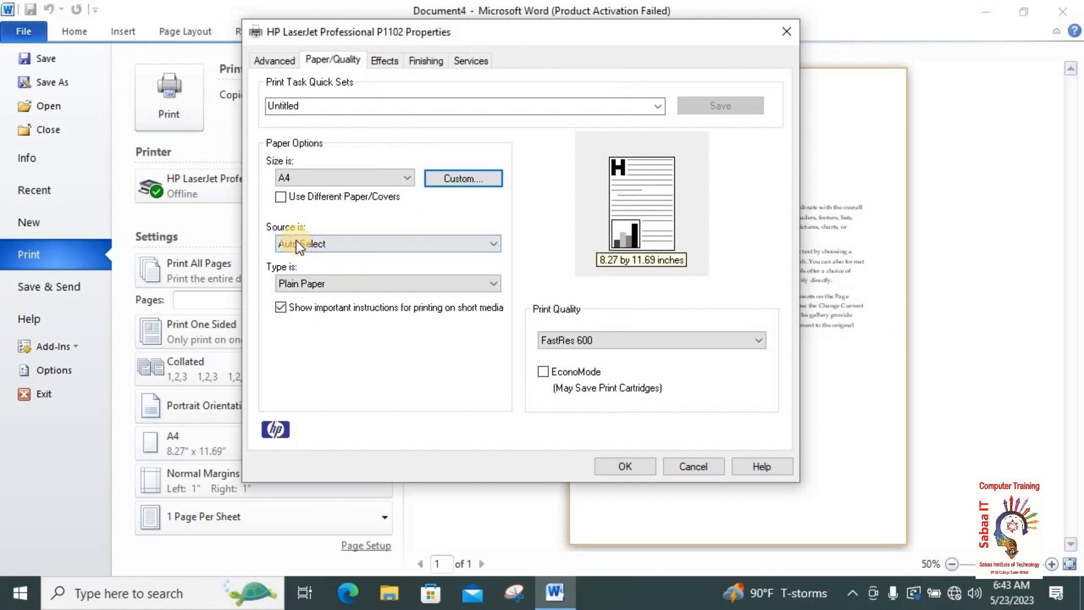
Step: Check the paper source options and choose Plain Paper as the paper type
left_click(453, 248)
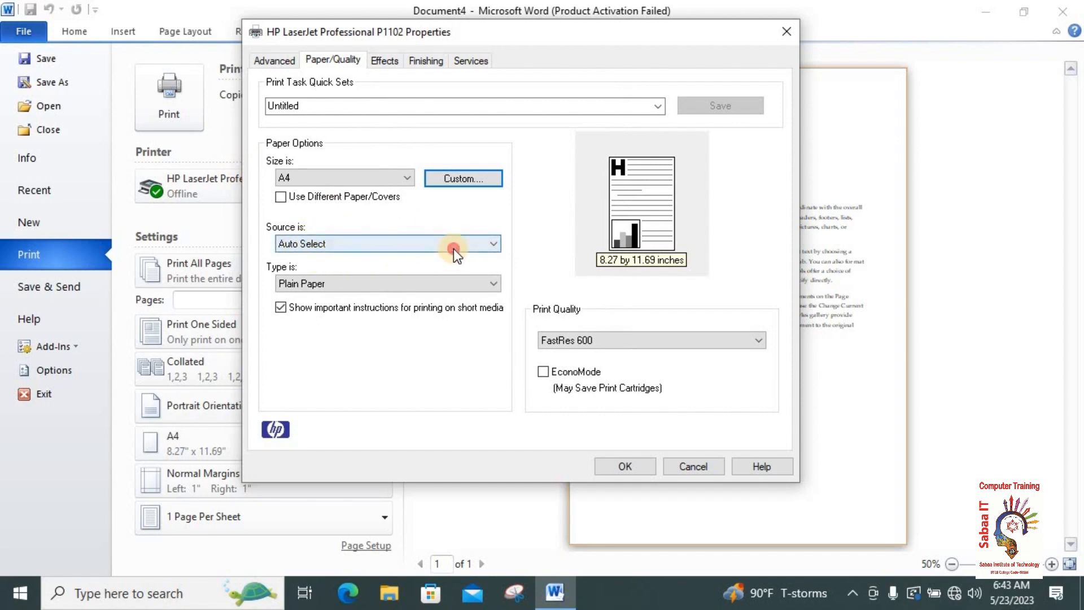
left_click(452, 248)
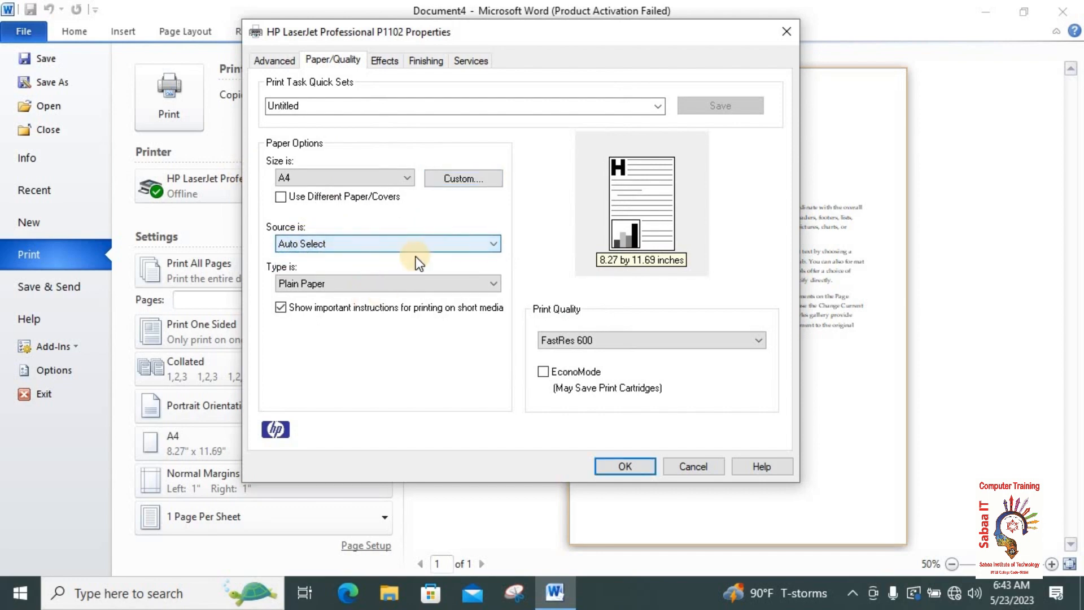
left_click(282, 274)
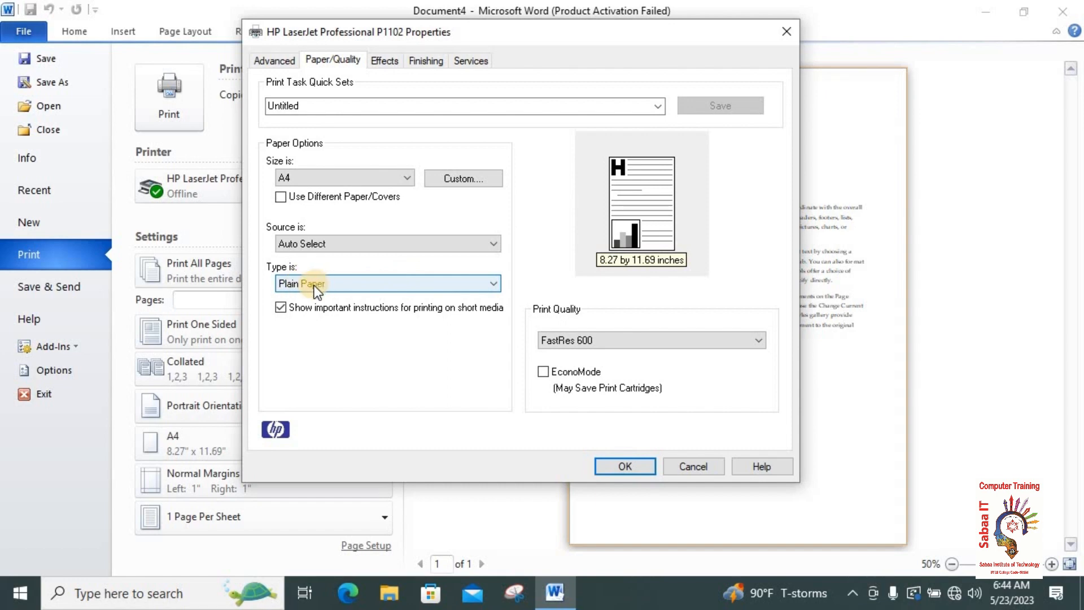
left_click(441, 282)
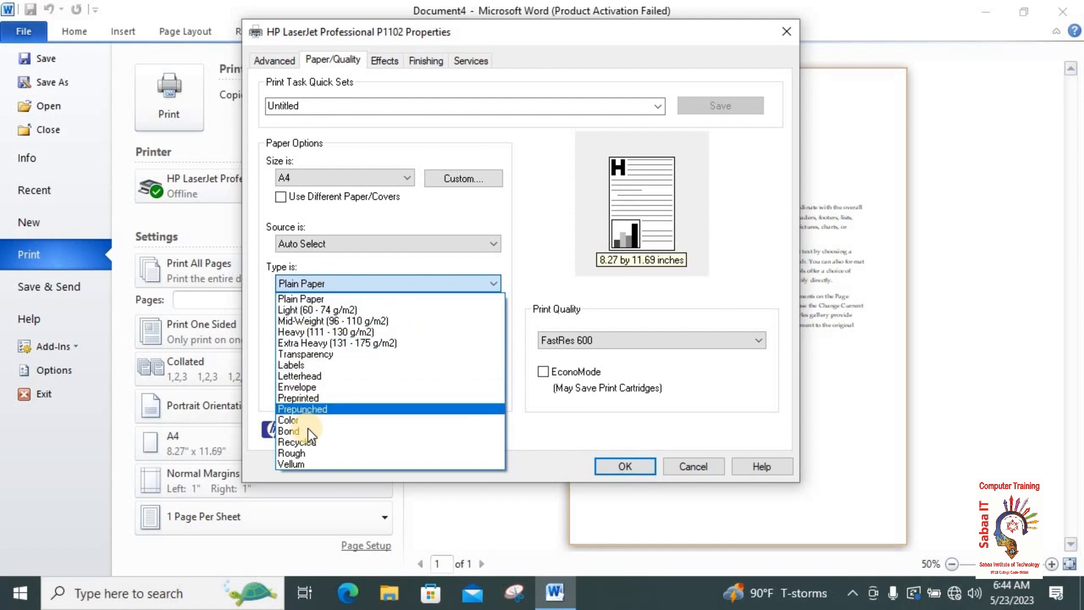
left_click(300, 298)
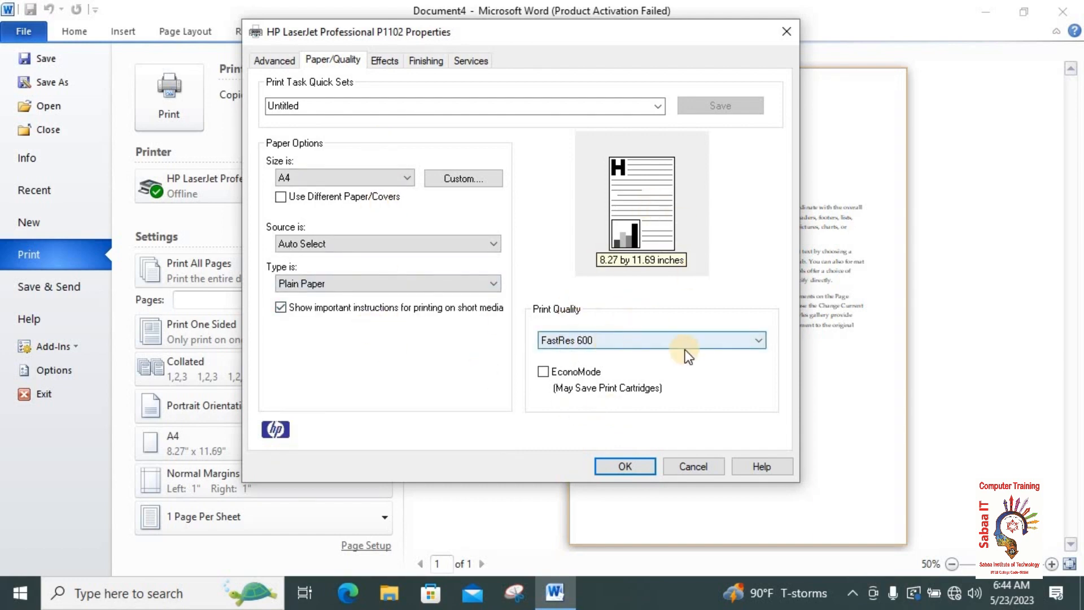
Step: Try FastRes 1200 print quality, return it to FastRes 600, and switch EconoMode on and off again
left_click(702, 346)
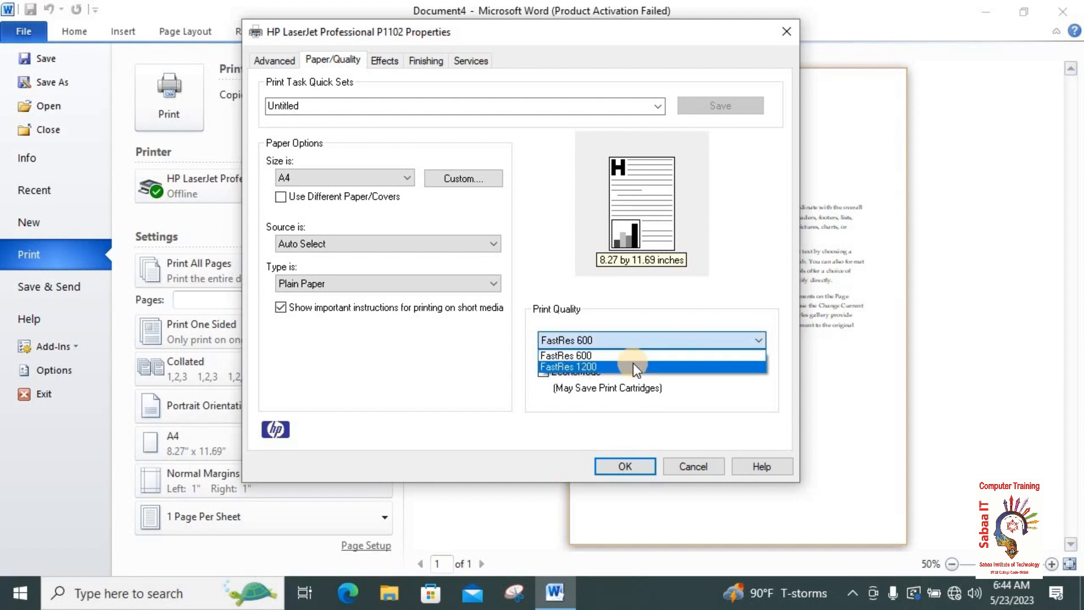
left_click(632, 365)
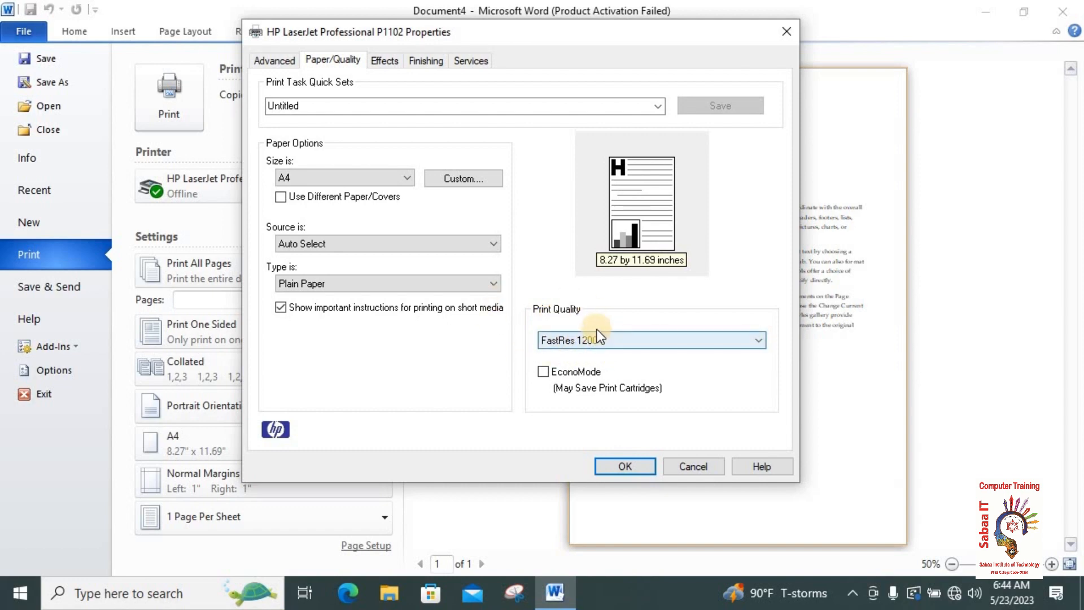
left_click(644, 340)
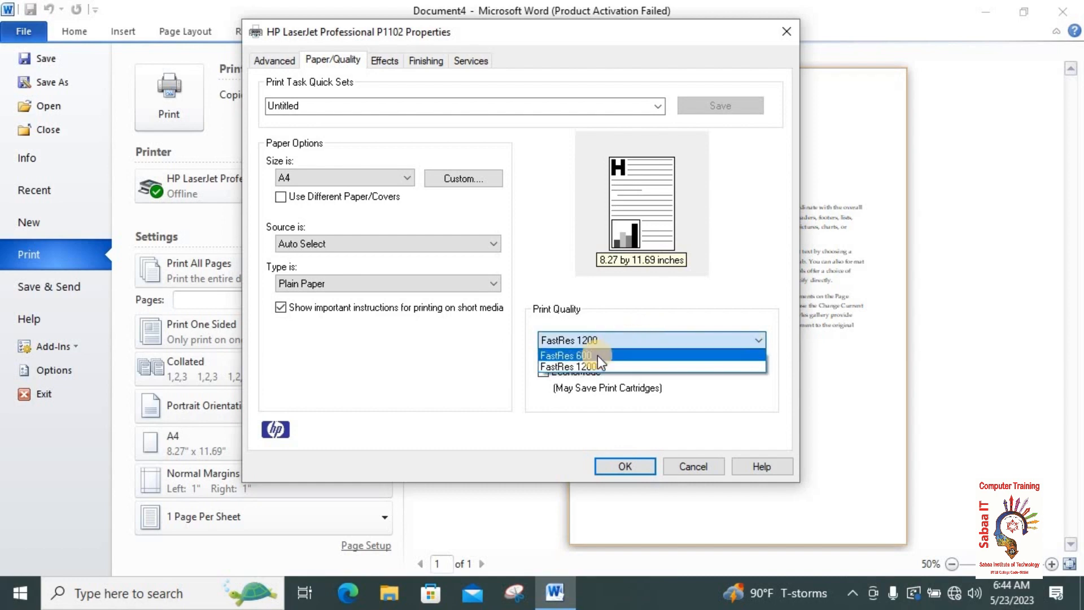
left_click(579, 354)
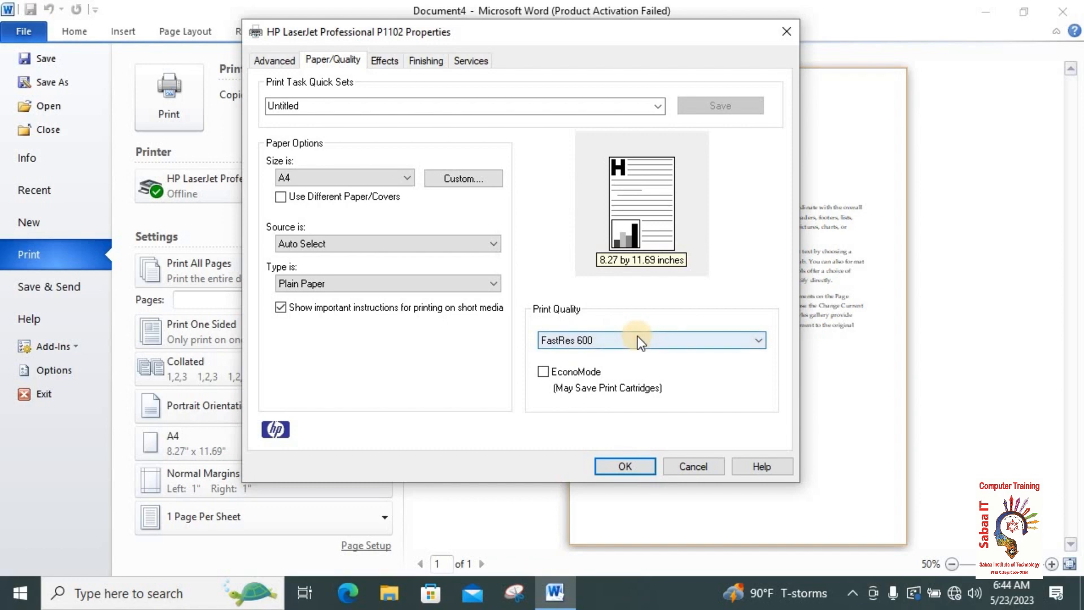
left_click(543, 372)
left_click(545, 371)
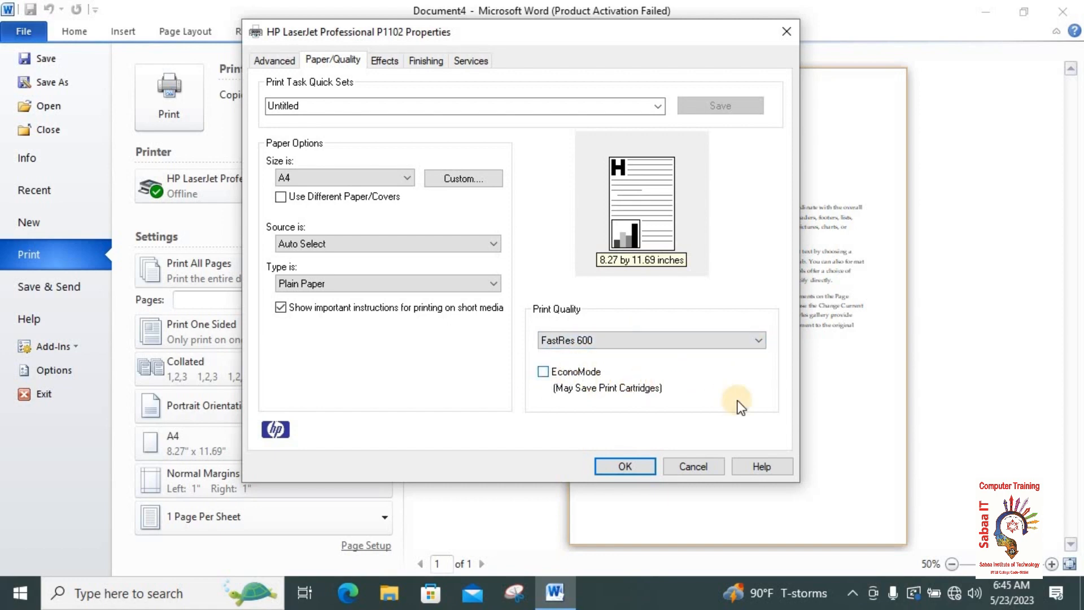
Step: Review the Finishing, Services, Effects and Paper/Quality settings once more and accept the printer properties
left_click(425, 60)
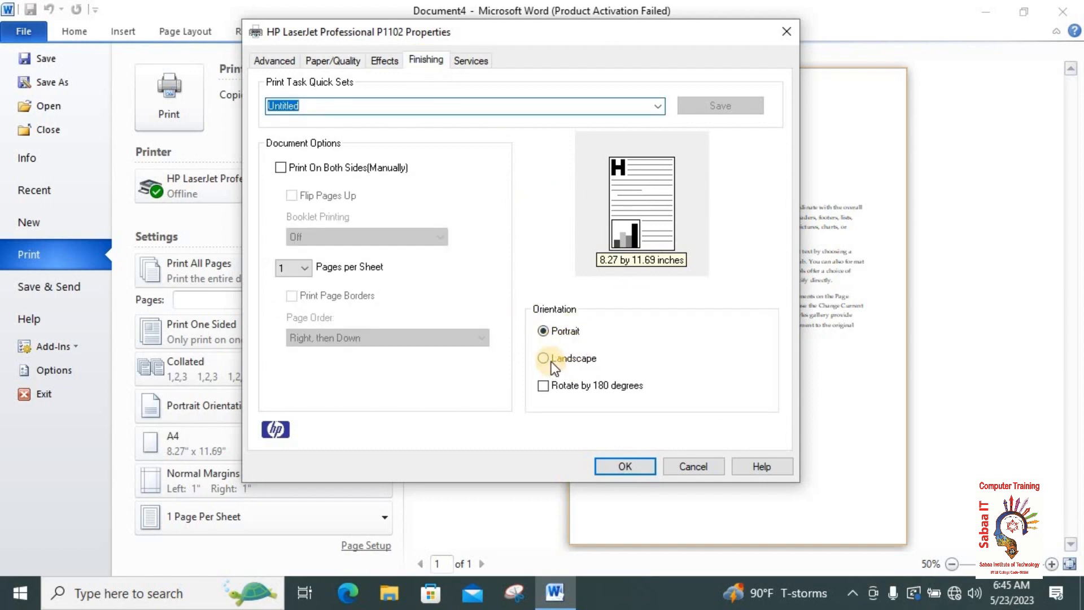
left_click(466, 60)
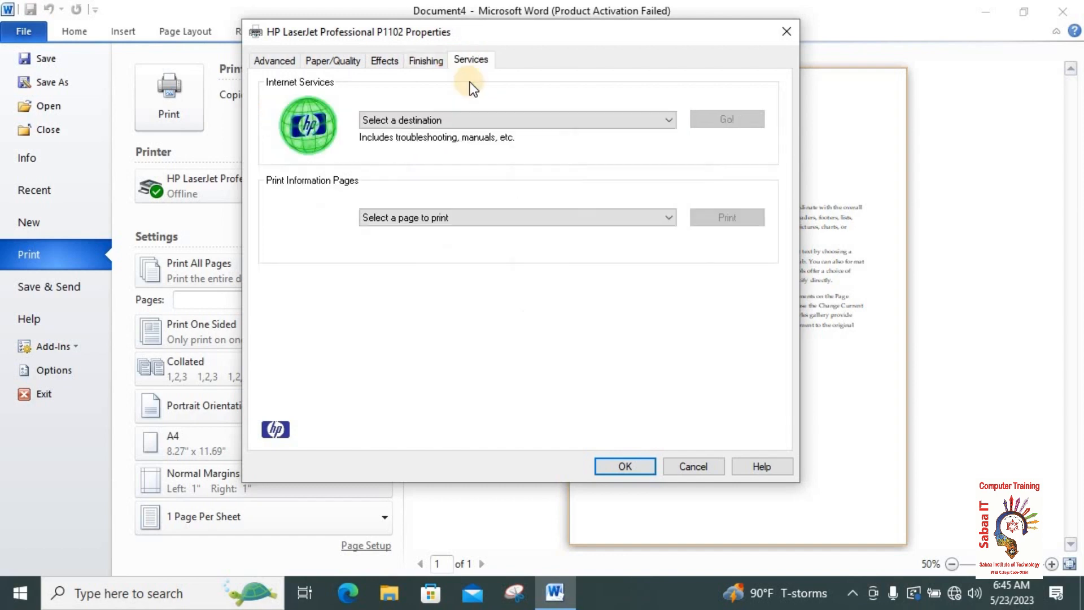
left_click(374, 58)
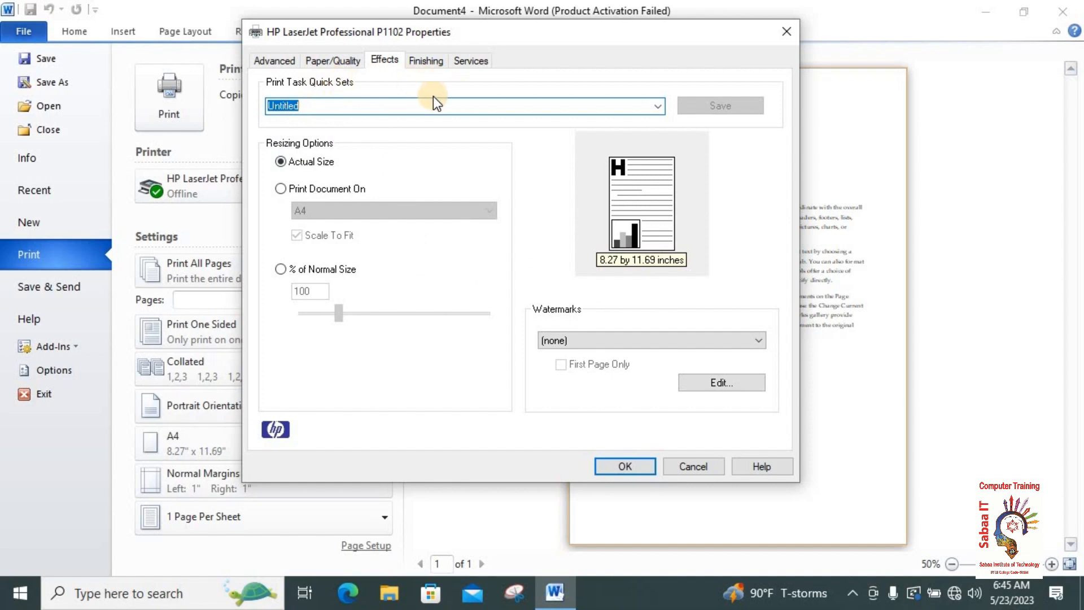
left_click(341, 62)
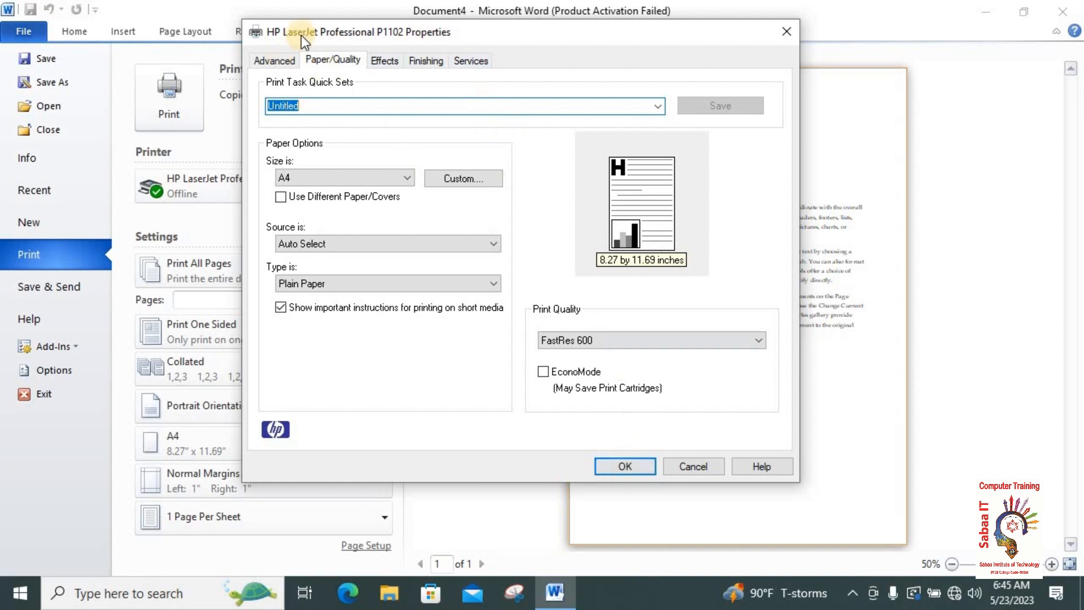
left_click(612, 458)
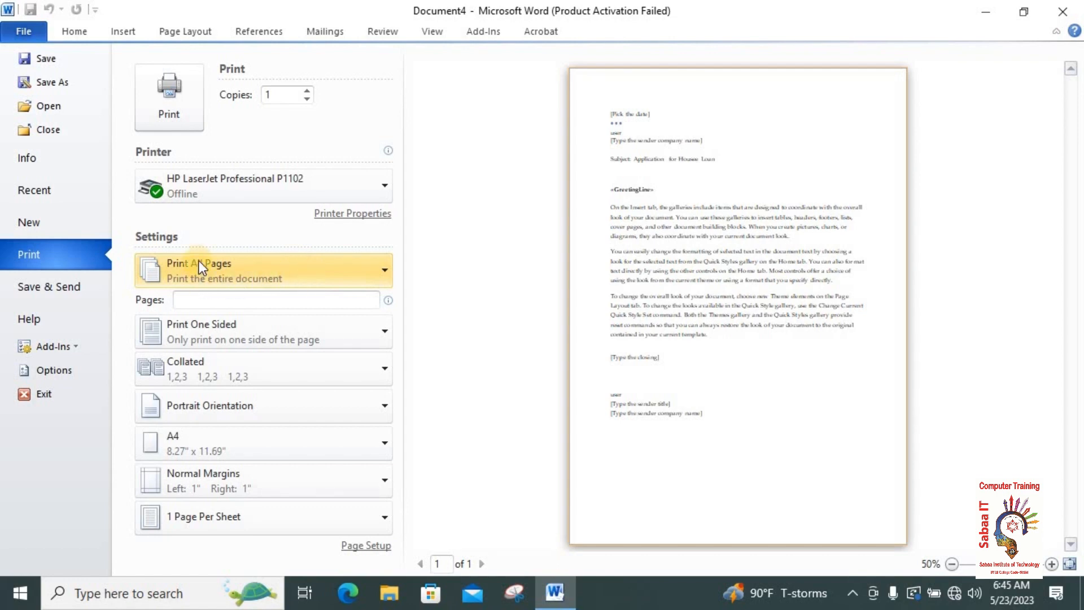
Step: Set the print range to Print Current Page so only the current page of the letter is printed
left_click(273, 96)
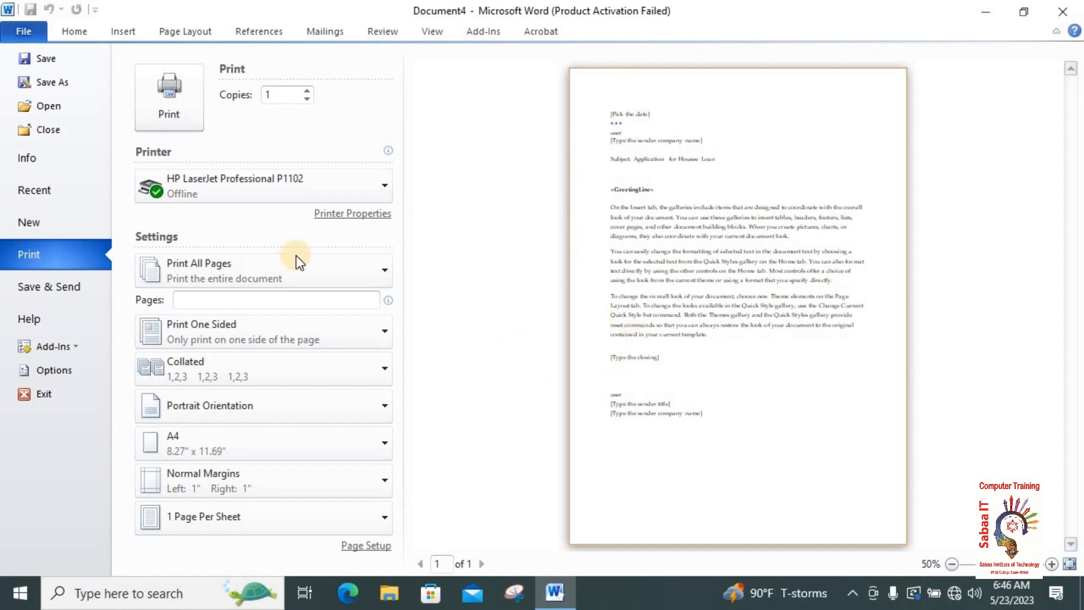
left_click(384, 270)
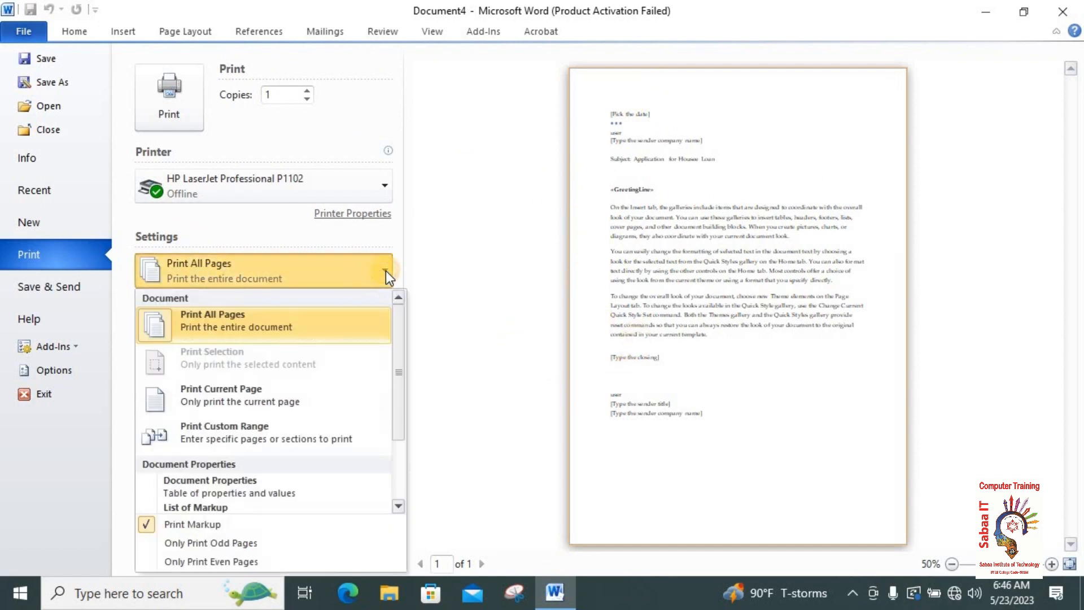
left_click(232, 401)
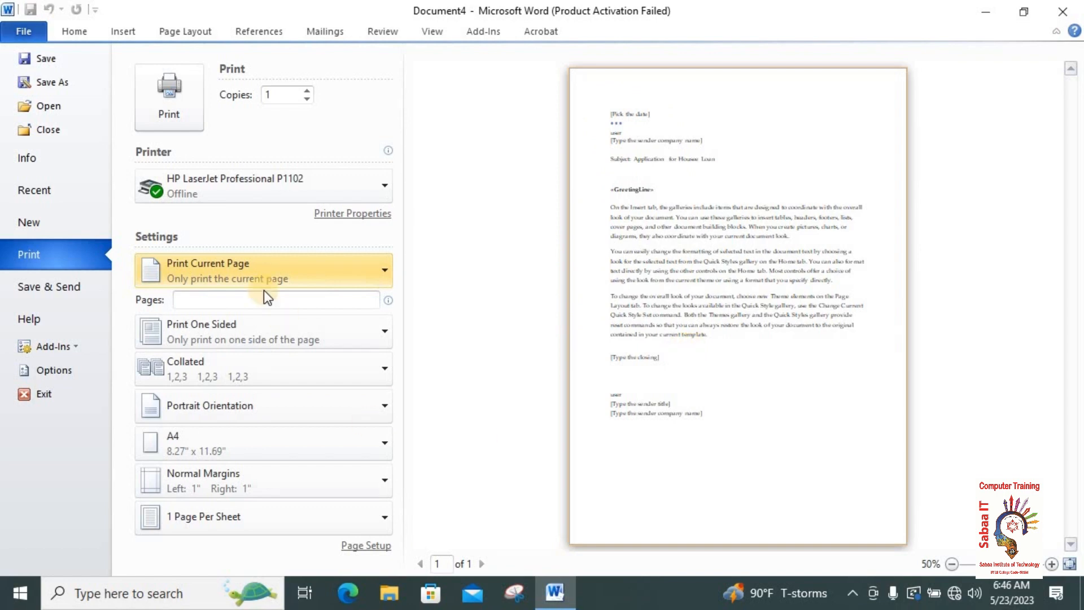
left_click(327, 273)
left_click(328, 274)
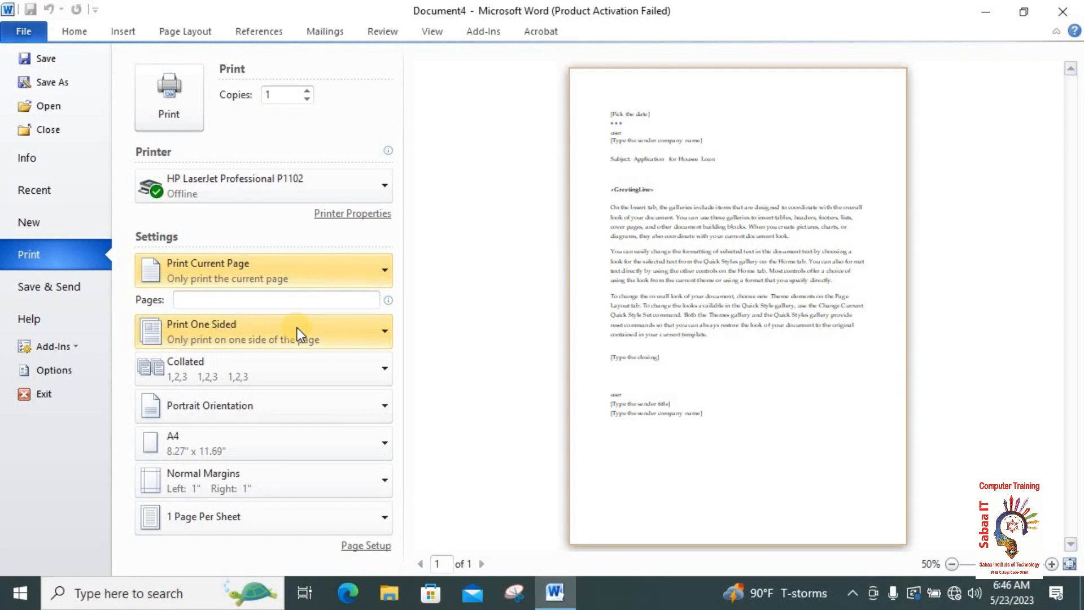
Step: Try printing on both sides with pages flipped on the long edge, and return to Print One Sided
left_click(250, 331)
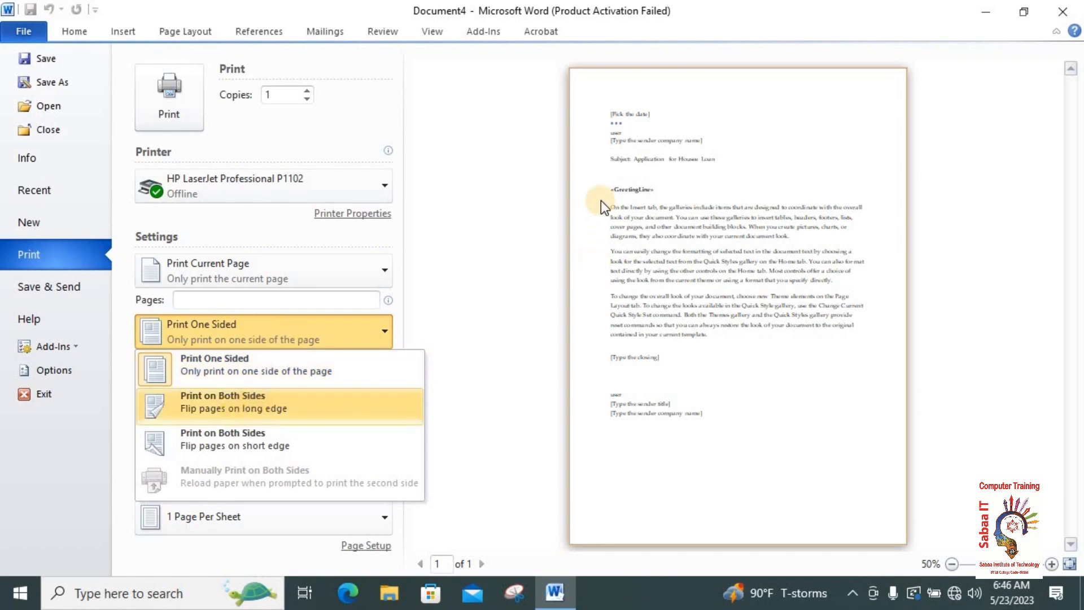
left_click(273, 401)
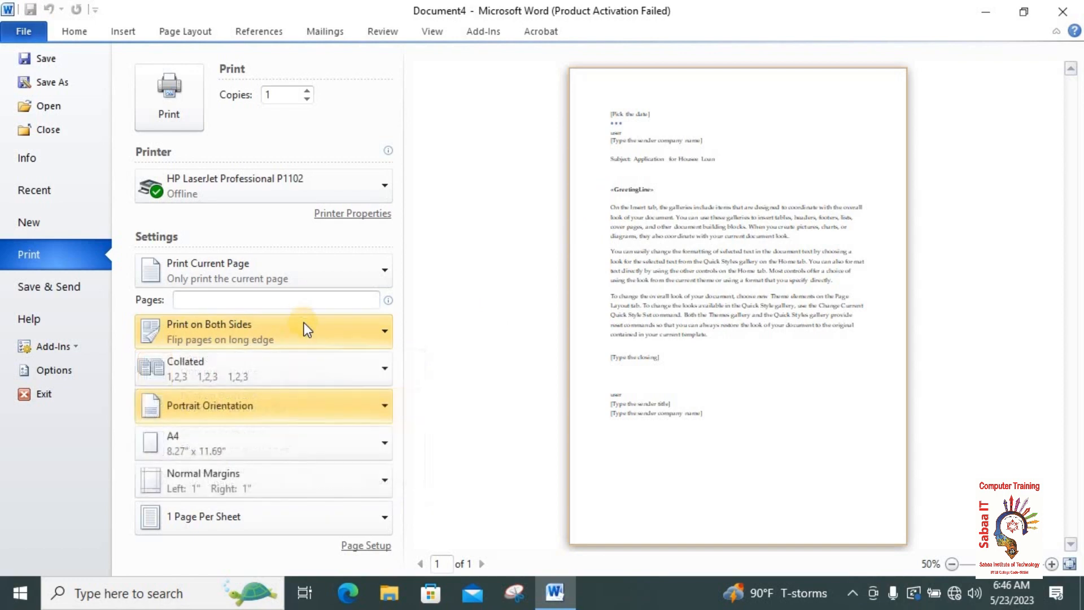
left_click(304, 326)
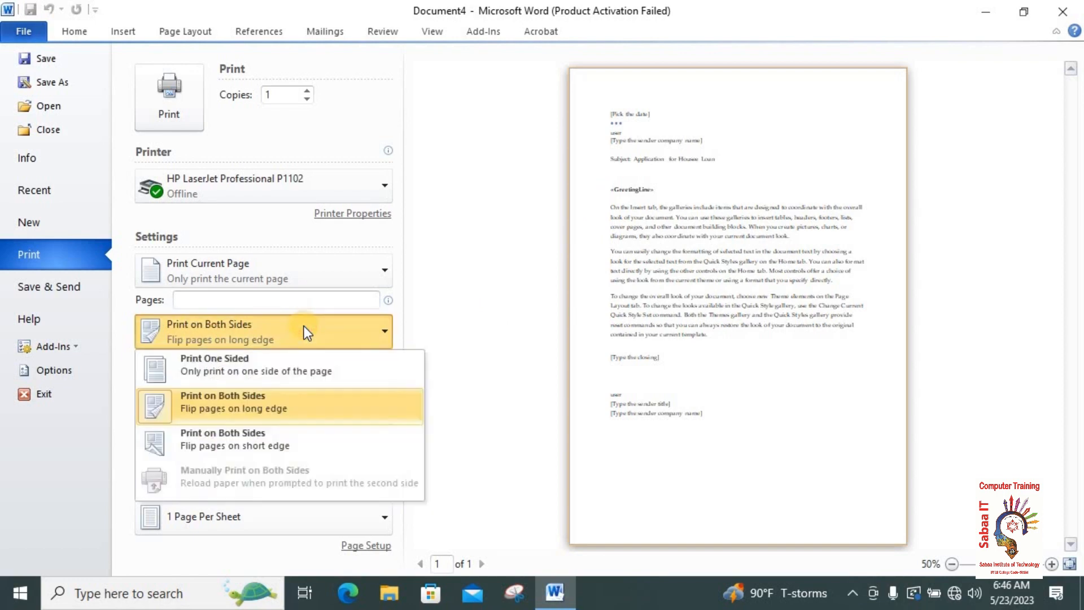
left_click(228, 374)
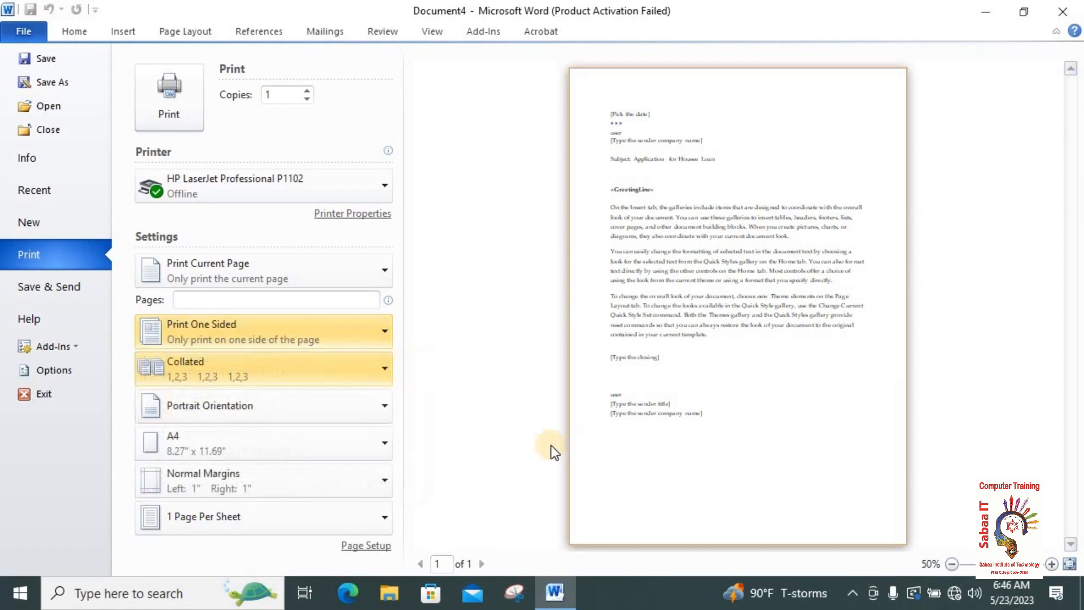
Step: Try Landscape Orientation for the letter, return to Portrait Orientation, and view the available paper sizes
left_click(284, 406)
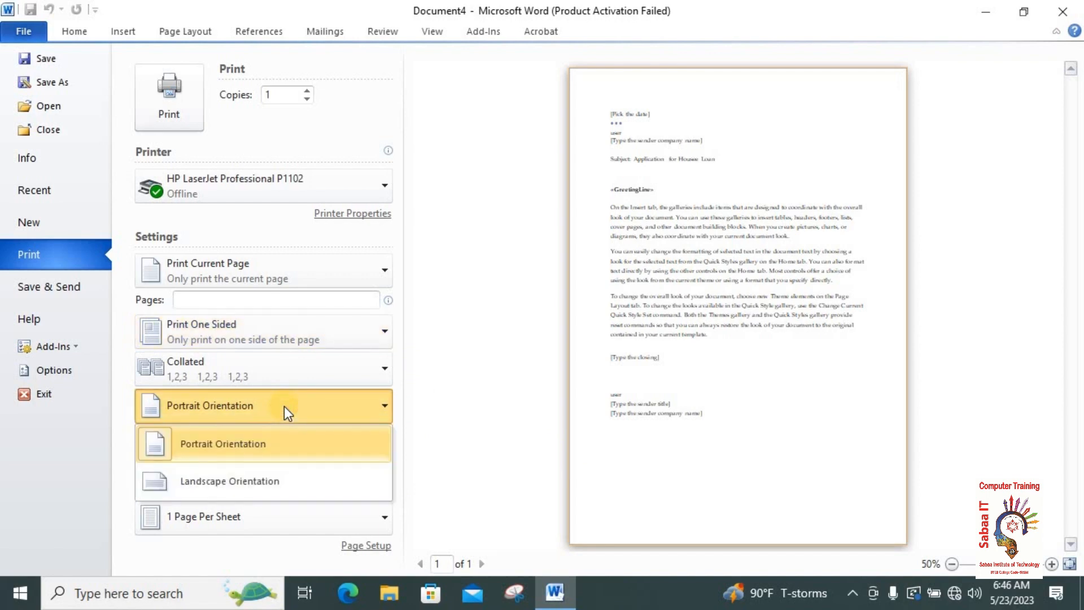
left_click(232, 441)
left_click(249, 401)
left_click(222, 481)
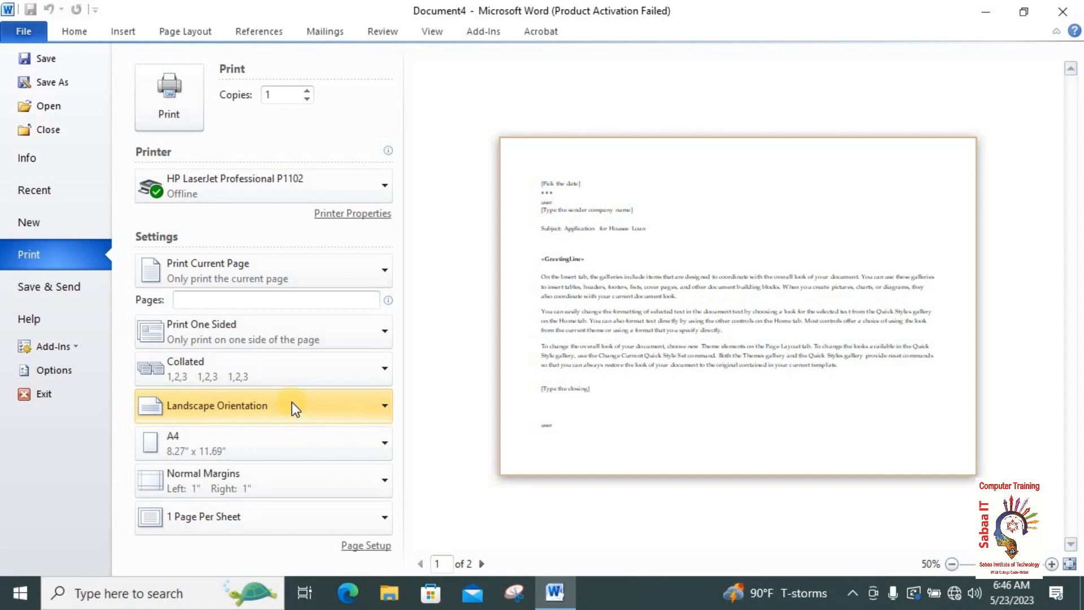
left_click(272, 398)
left_click(271, 443)
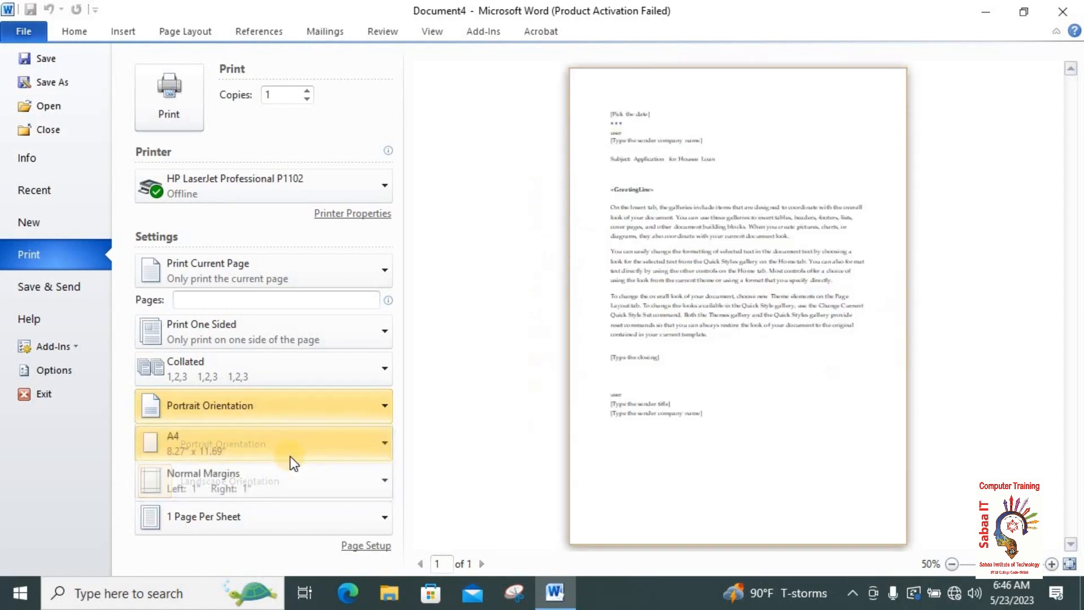
left_click(248, 438)
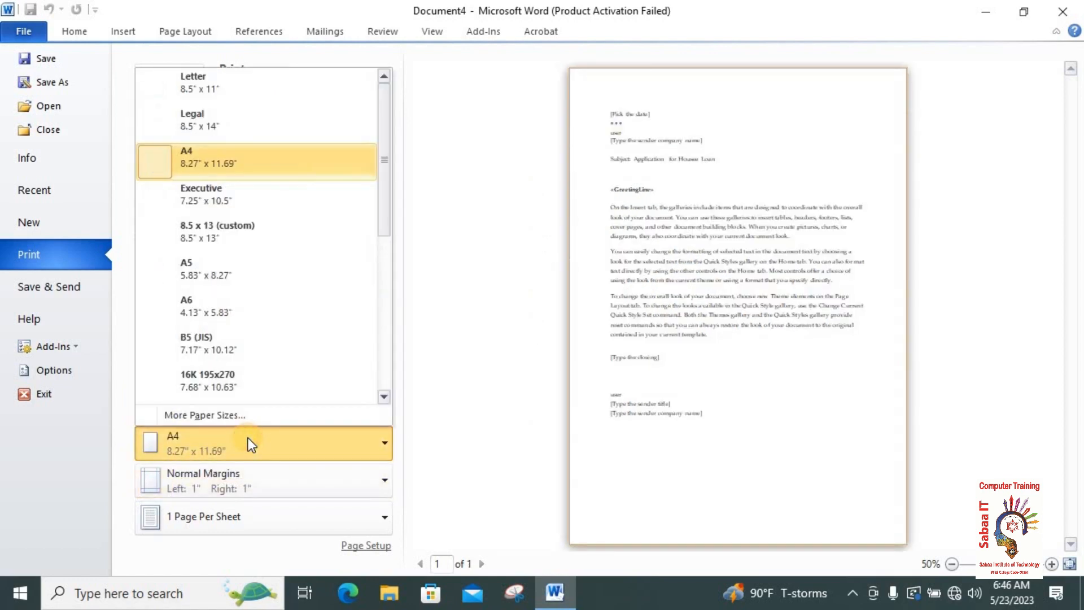
left_click(248, 438)
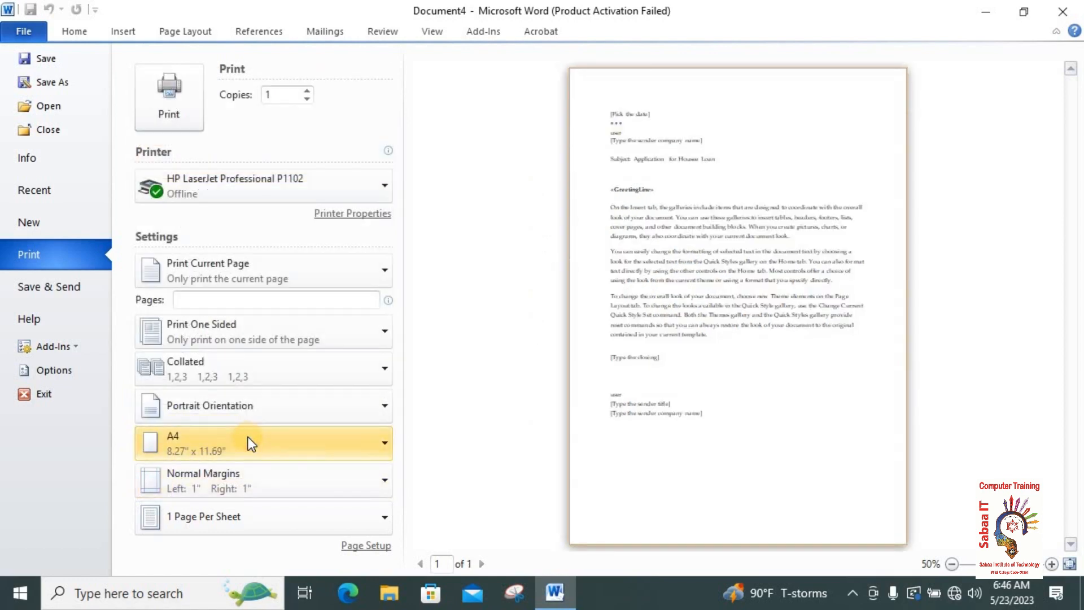
Step: Try Narrow margins for the letter, return to Normal margins, and check the margin settings in Page Setup
left_click(239, 476)
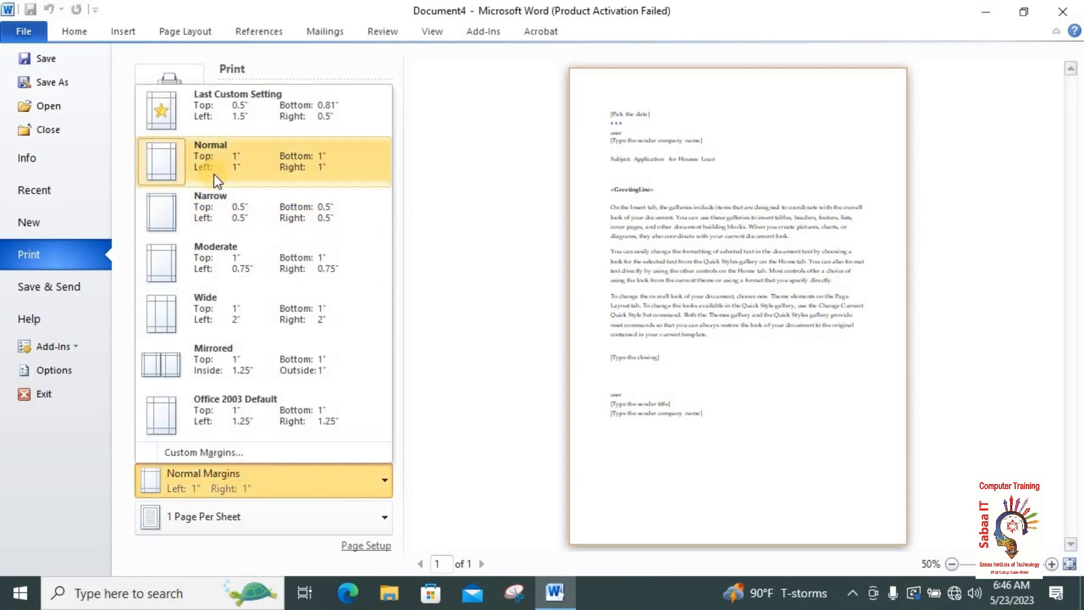
left_click(280, 202)
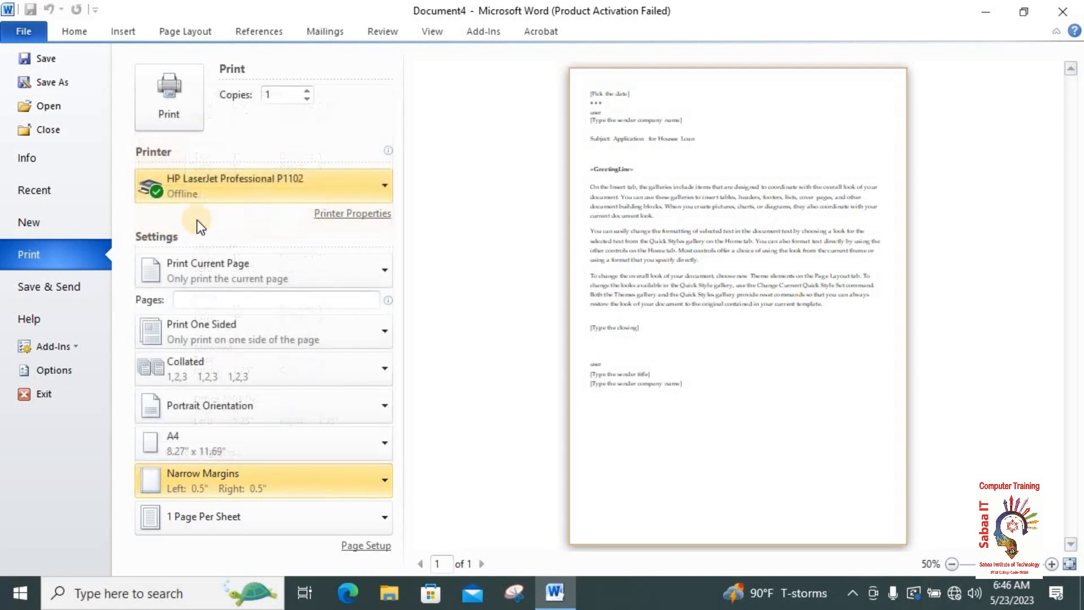
left_click(209, 475)
left_click(236, 158)
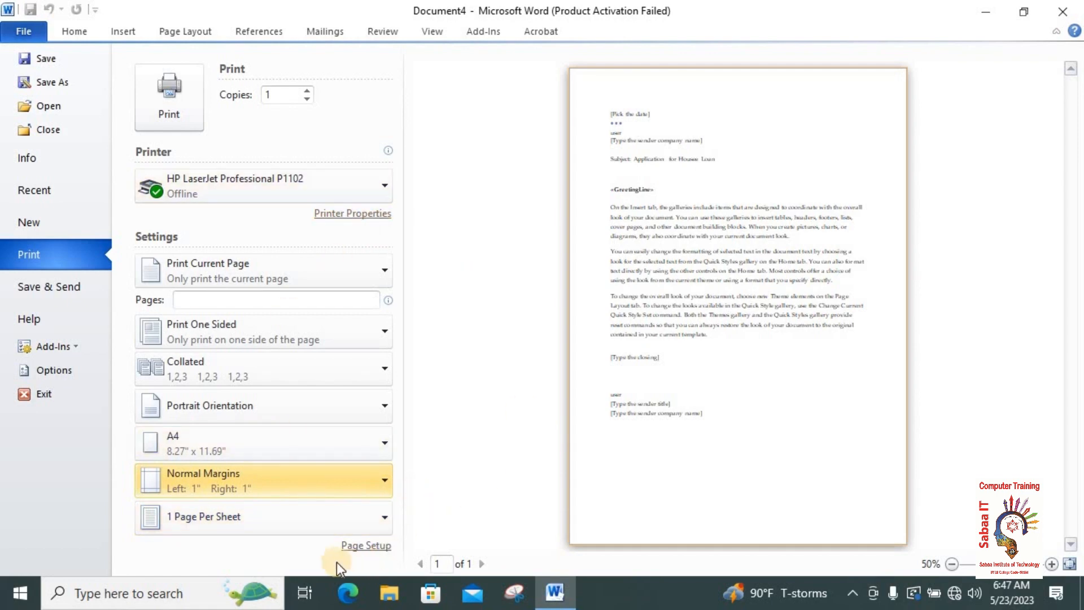
left_click(360, 549)
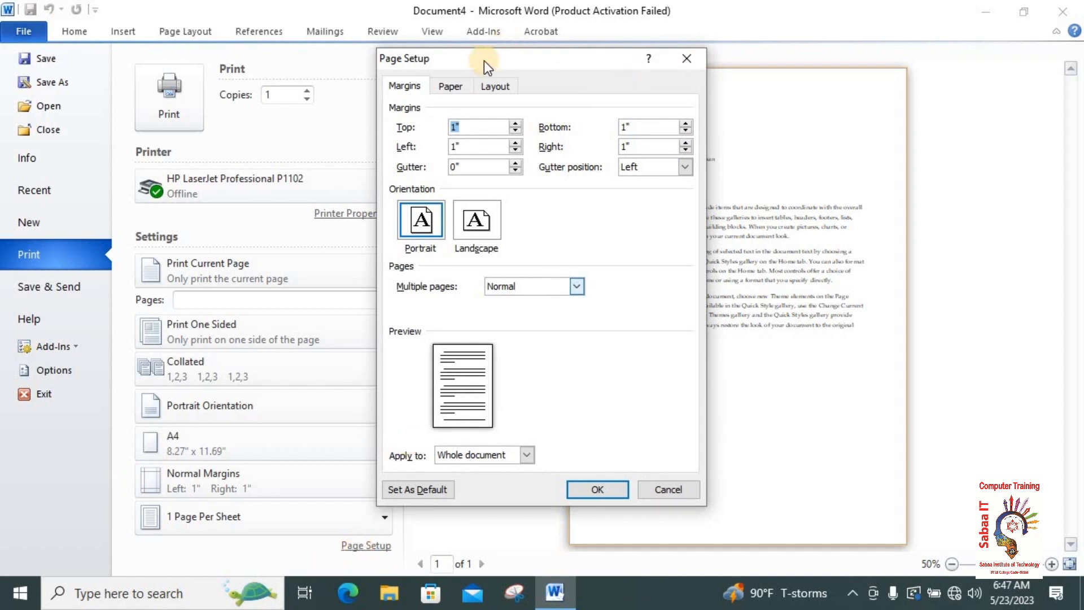
left_click(594, 486)
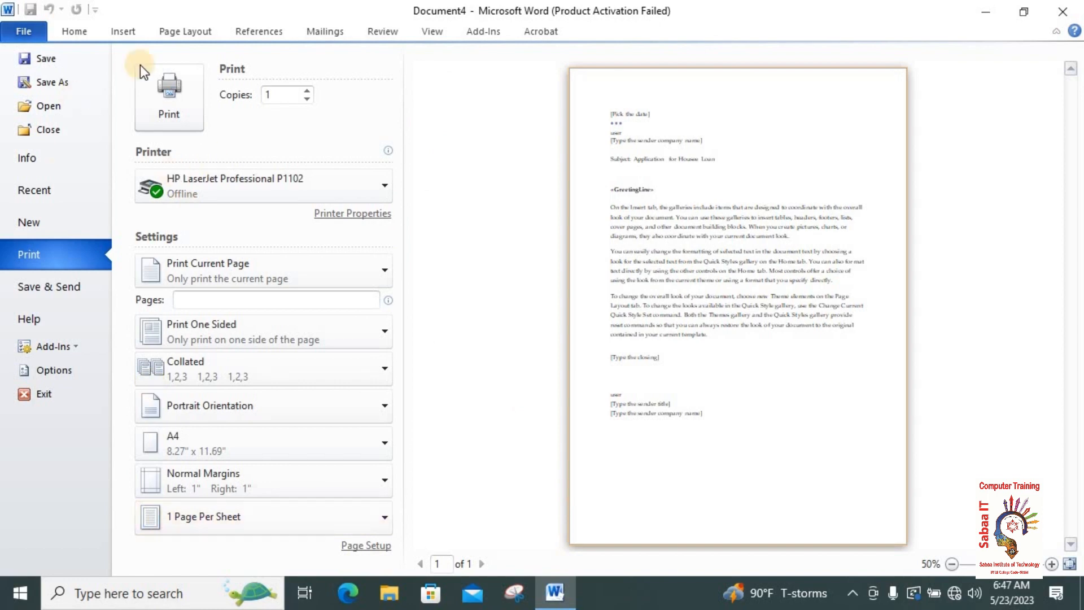